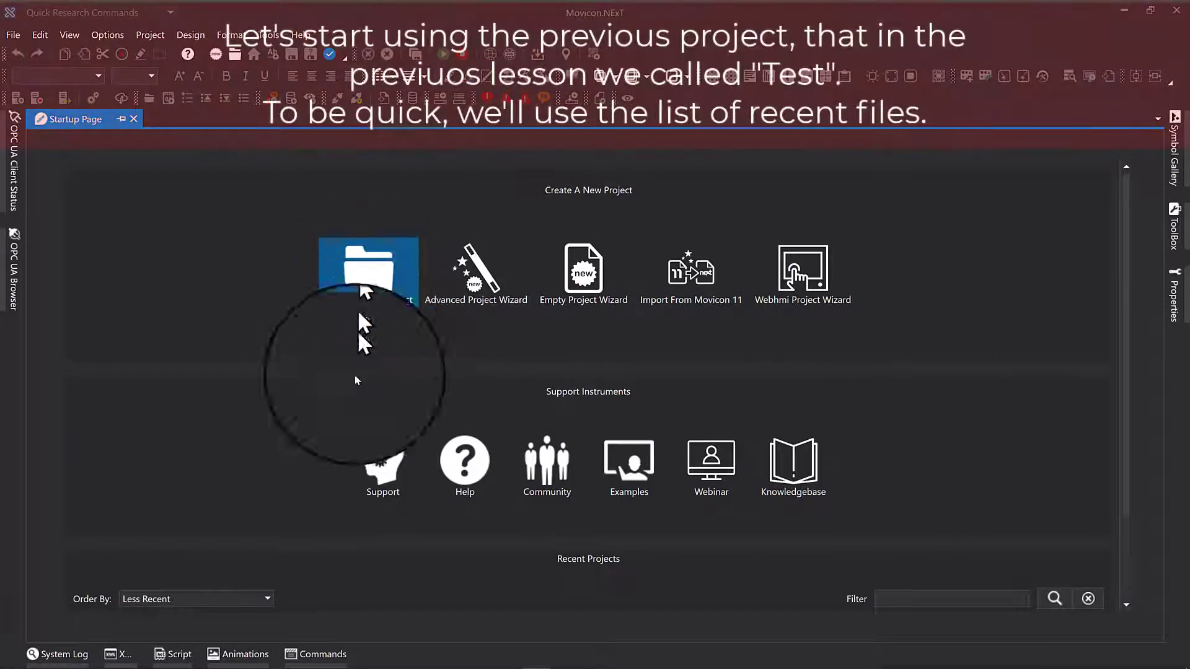
Open the Test project from the Startup Page's Recent Projects list
{"action": "scroll", "coordinate": [340, 520], "scroll_direction": "down", "scroll_amount": 2}
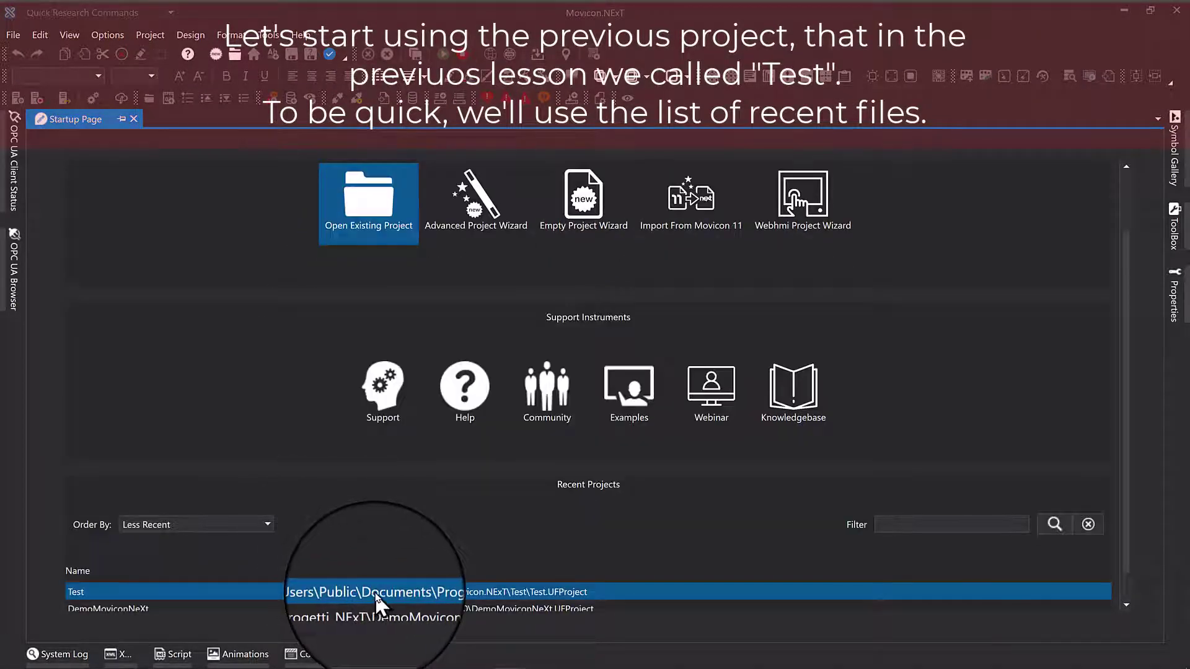
{"action": "double_click", "coordinate": [372, 594]}
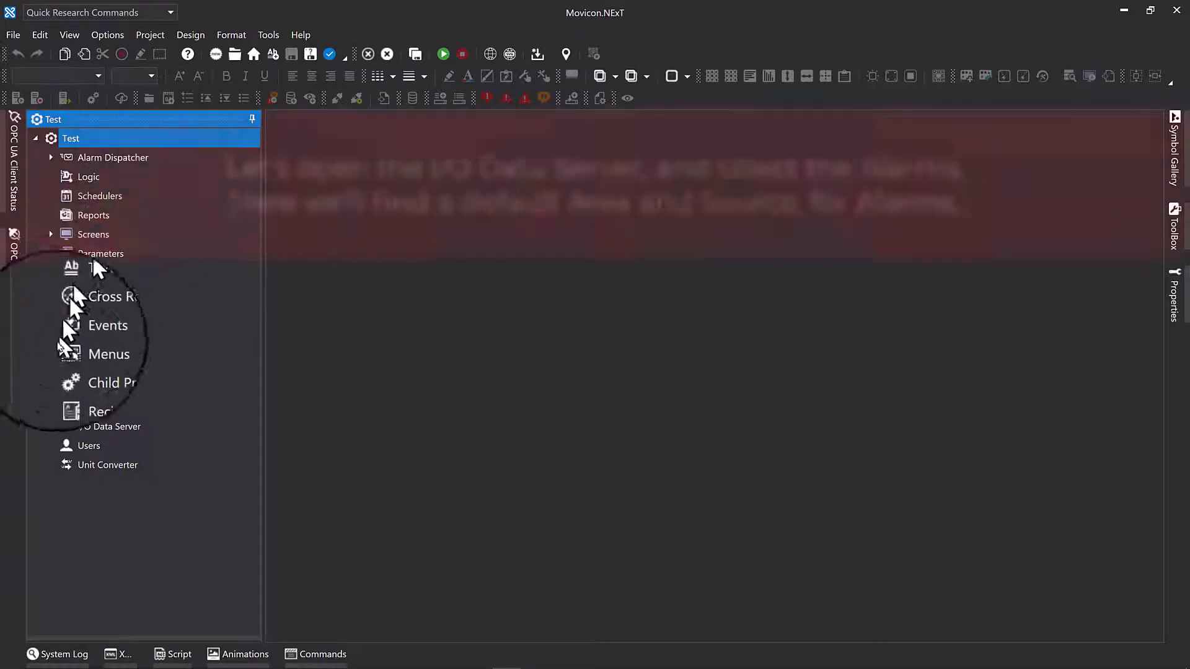
Open the I/O Data Server's Alarms editor and select Source under the default Area
{"action": "left_click", "coordinate": [50, 426]}
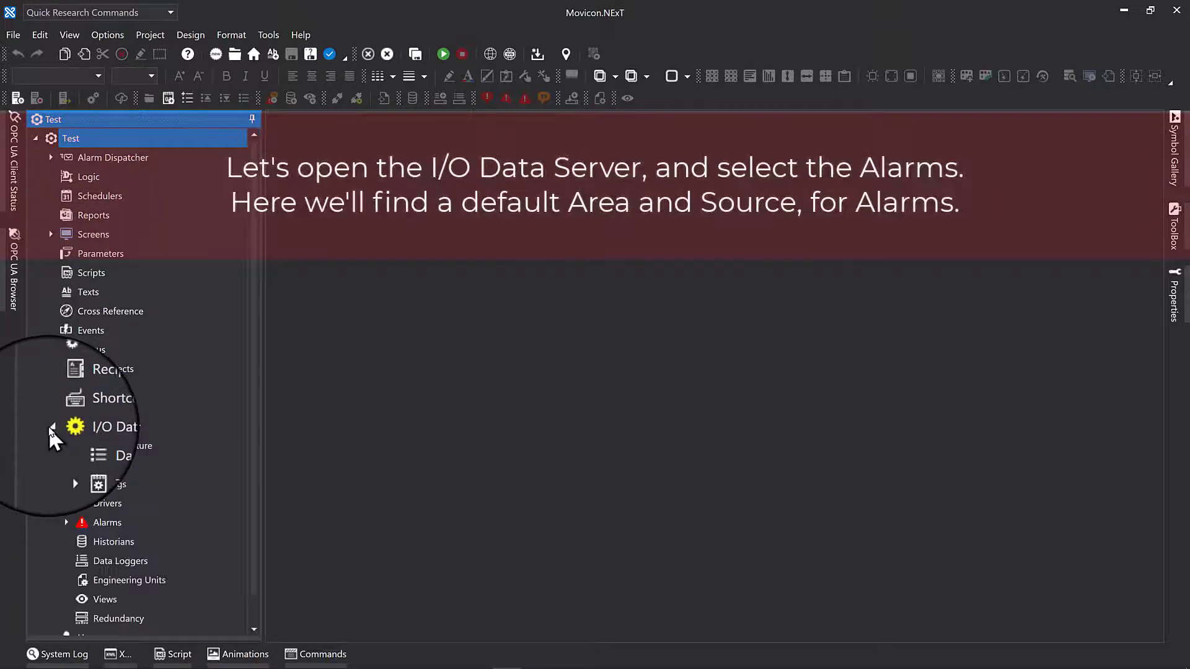
{"action": "left_click", "coordinate": [94, 526]}
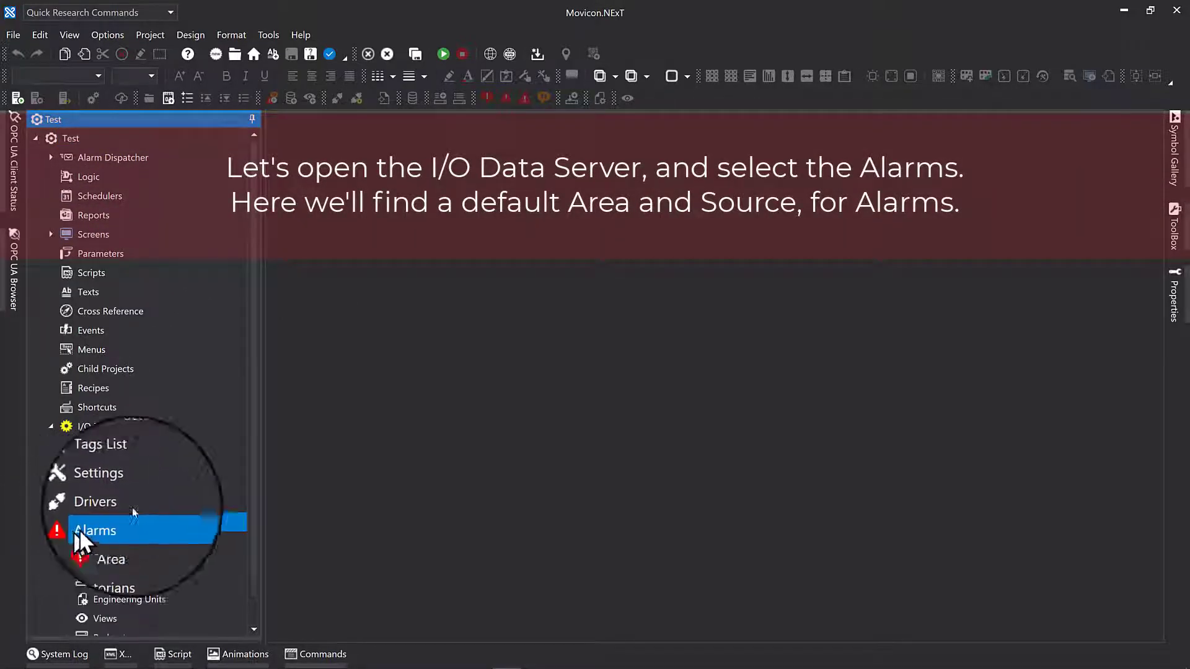
{"action": "double_click", "coordinate": [96, 524]}
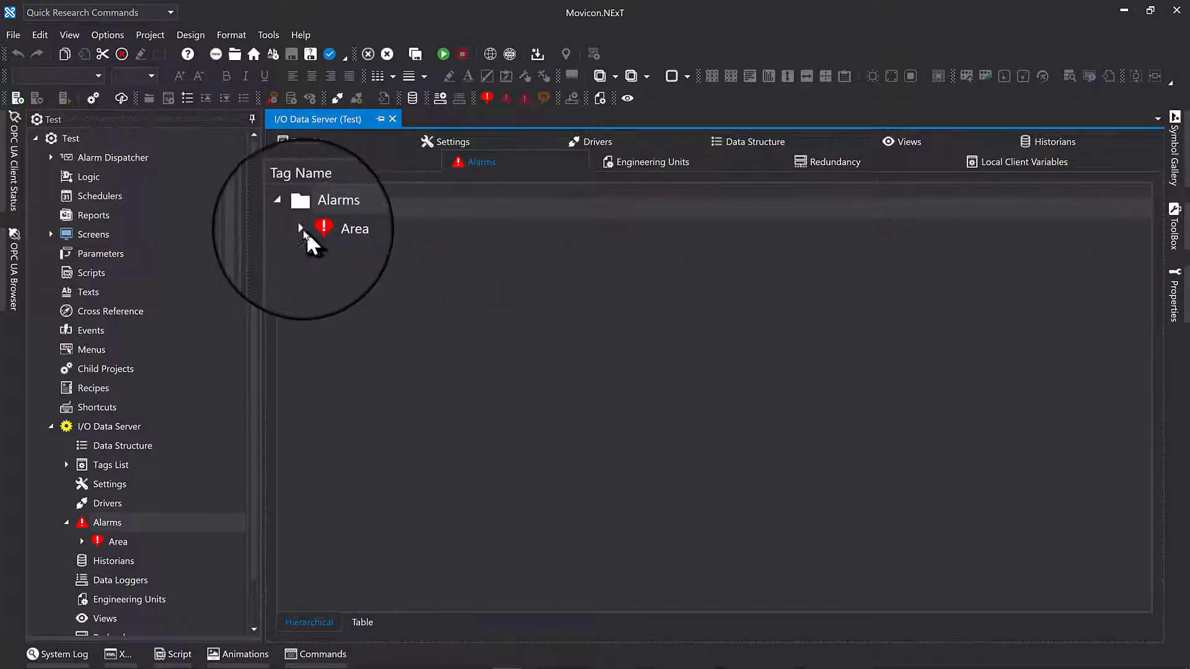
{"action": "left_click", "coordinate": [303, 229]}
{"action": "left_click", "coordinate": [358, 249]}
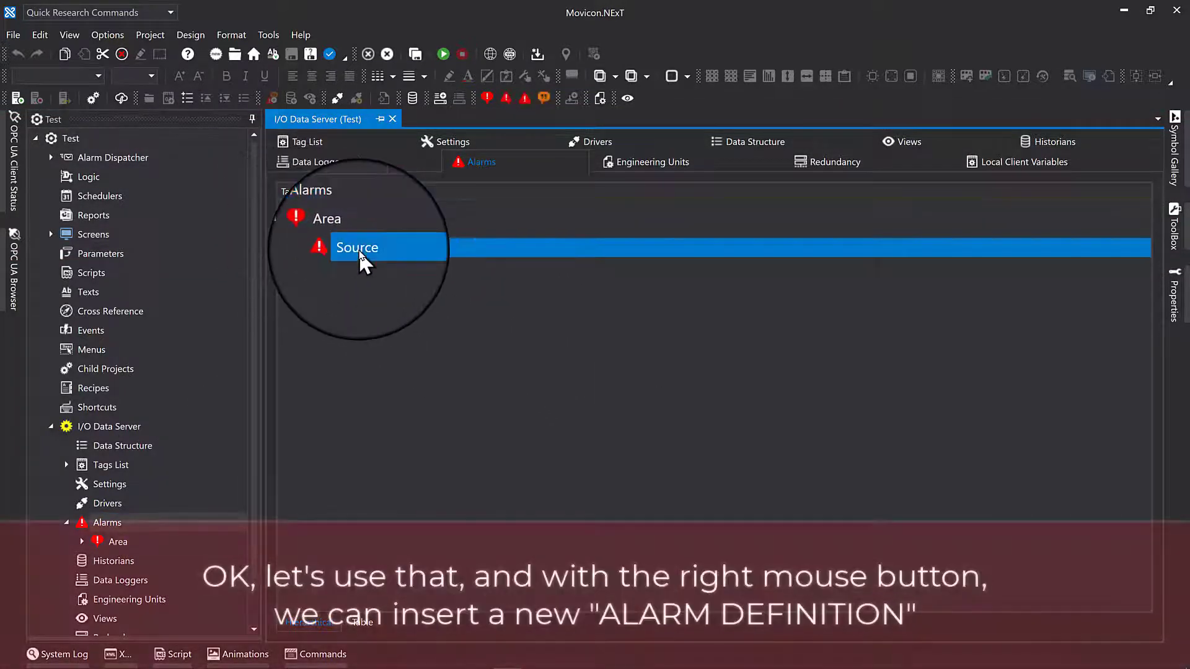
Add a new alarm definition under Source and rename it Alarm Pump
{"action": "right_click", "coordinate": [360, 251]}
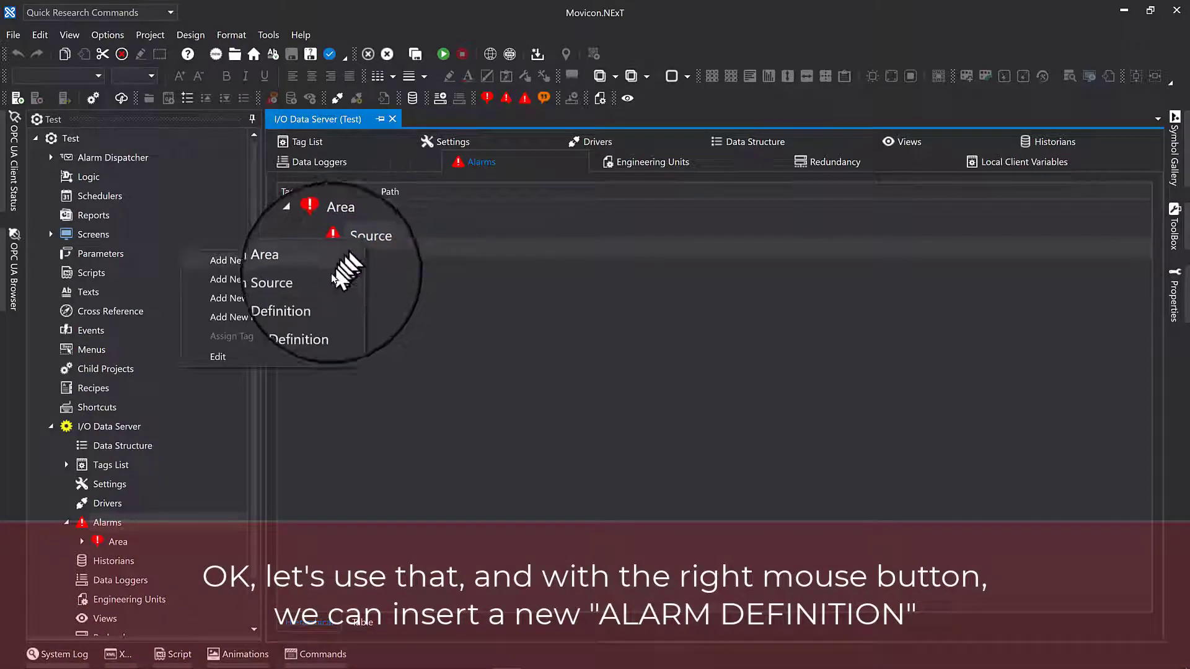
{"action": "left_click", "coordinate": [273, 299]}
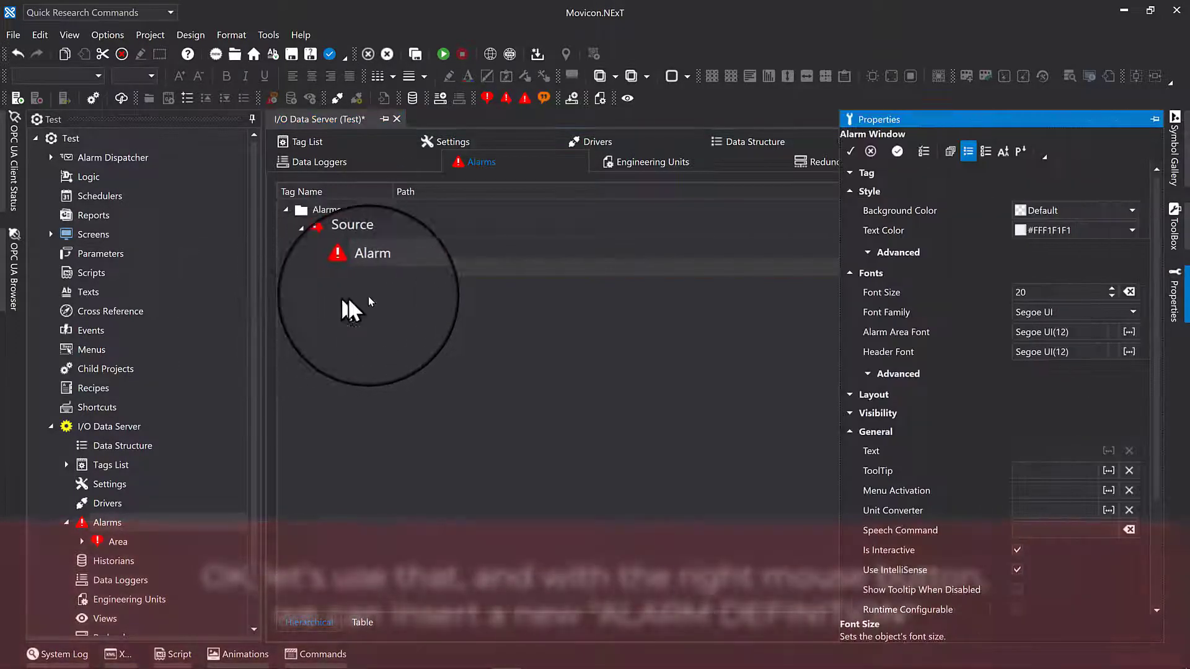
{"action": "double_click", "coordinate": [1078, 192]}
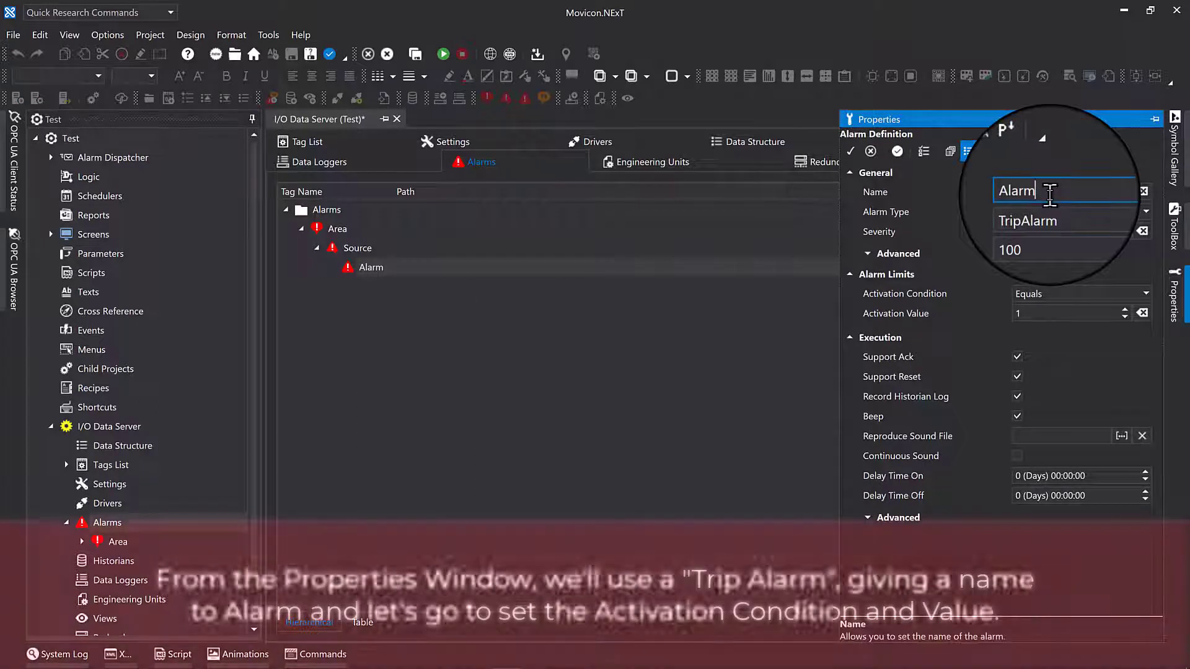
{"action": "key", "text": "BackSpace"}
{"action": "type", "text": "Pump"}
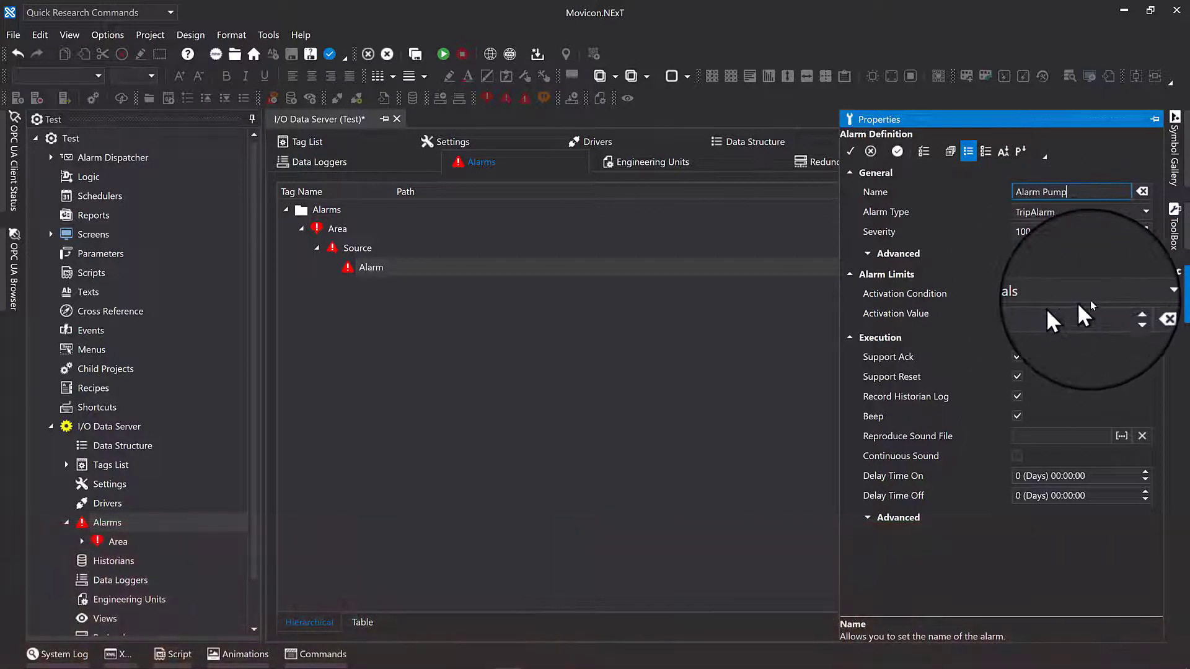
Set the alarm's activation condition to GreaterThan with activation value 80
{"action": "left_click", "coordinate": [1146, 296]}
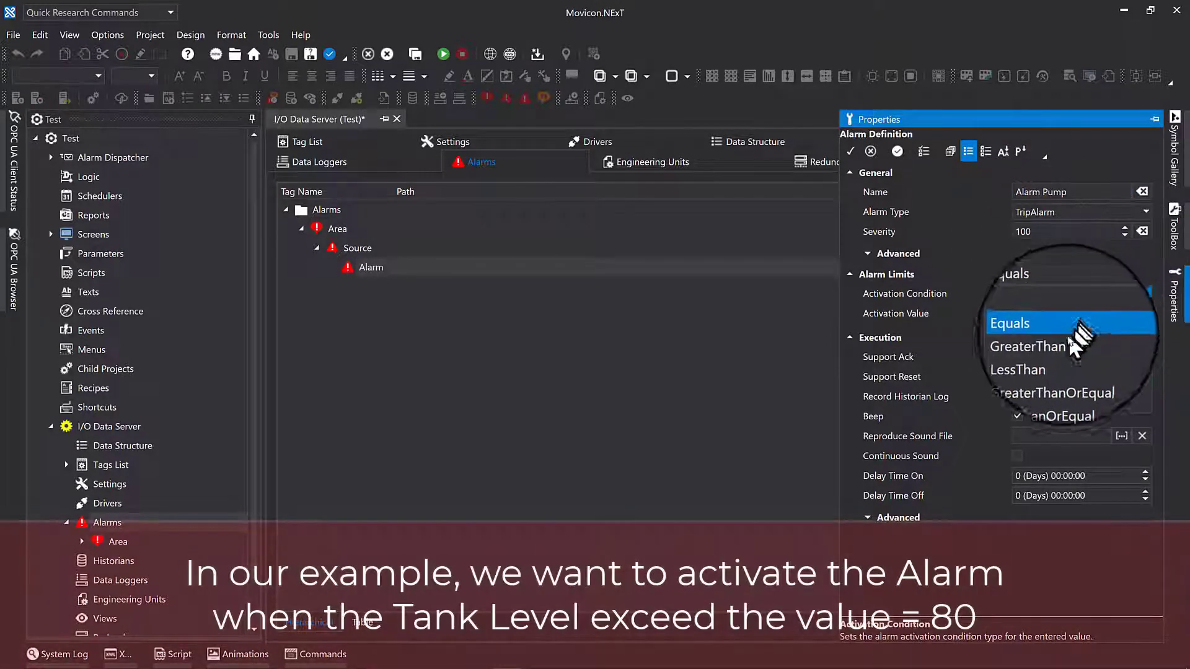
{"action": "left_click", "coordinate": [1053, 329]}
{"action": "double_click", "coordinate": [1037, 315]}
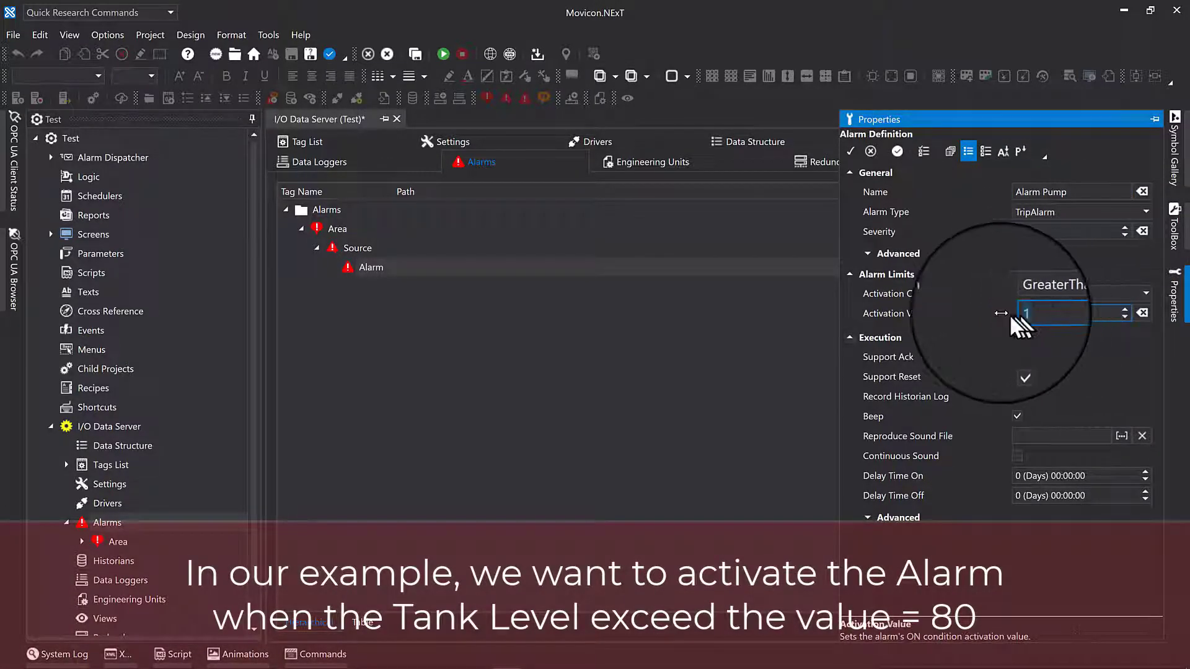
{"action": "type", "text": "80"}
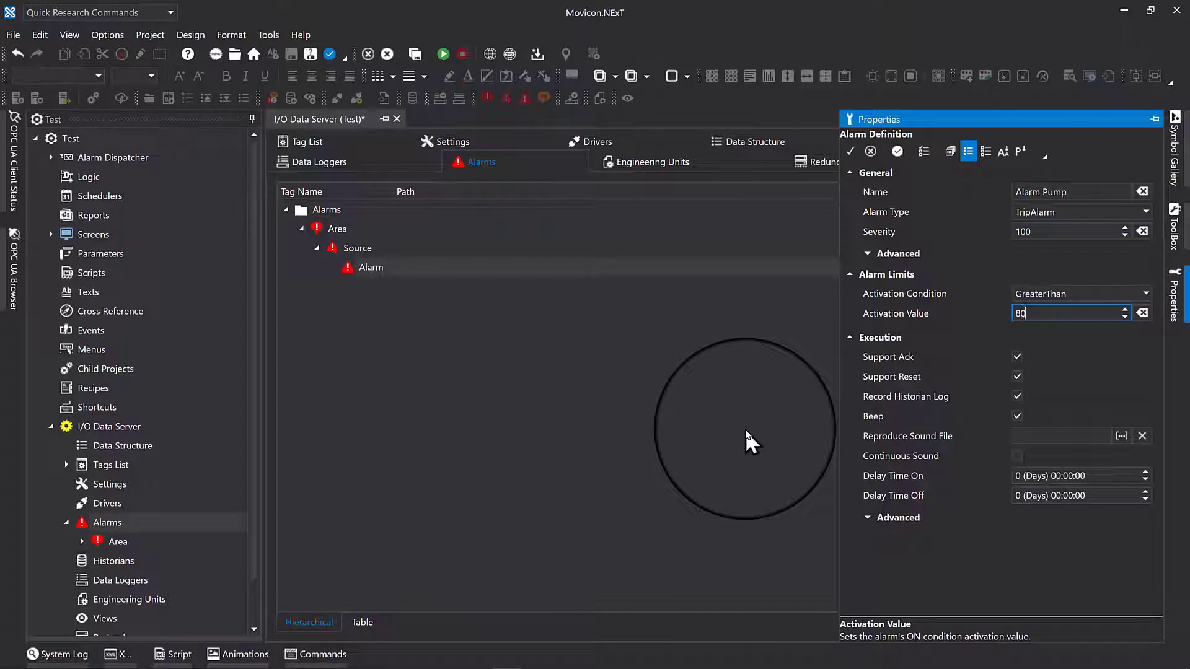
{"action": "left_click", "coordinate": [745, 430]}
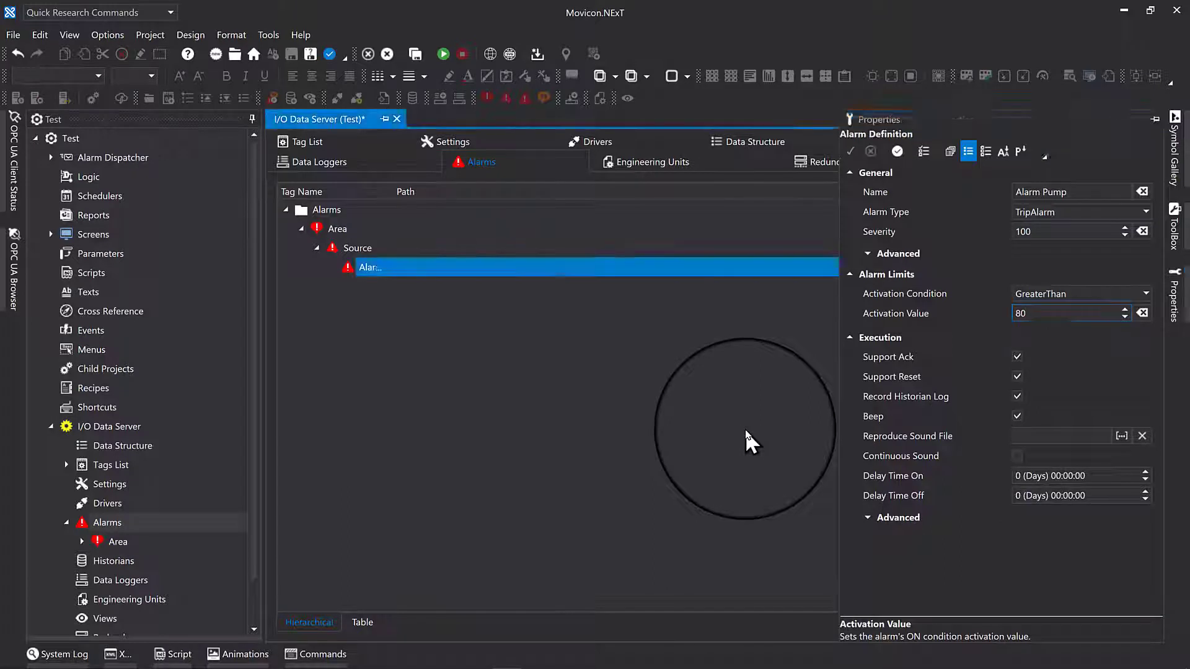
Assign the tag Variable1 to Alarm Pump through Assign Tag
{"action": "right_click", "coordinate": [408, 282]}
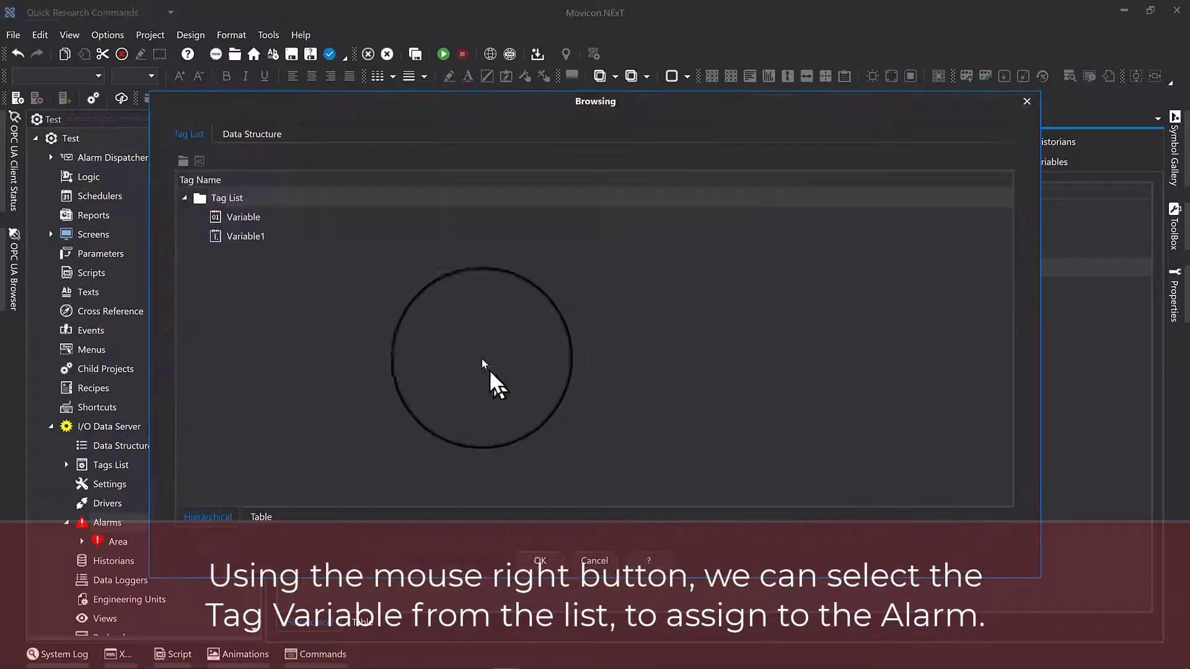
{"action": "left_click", "coordinate": [235, 238]}
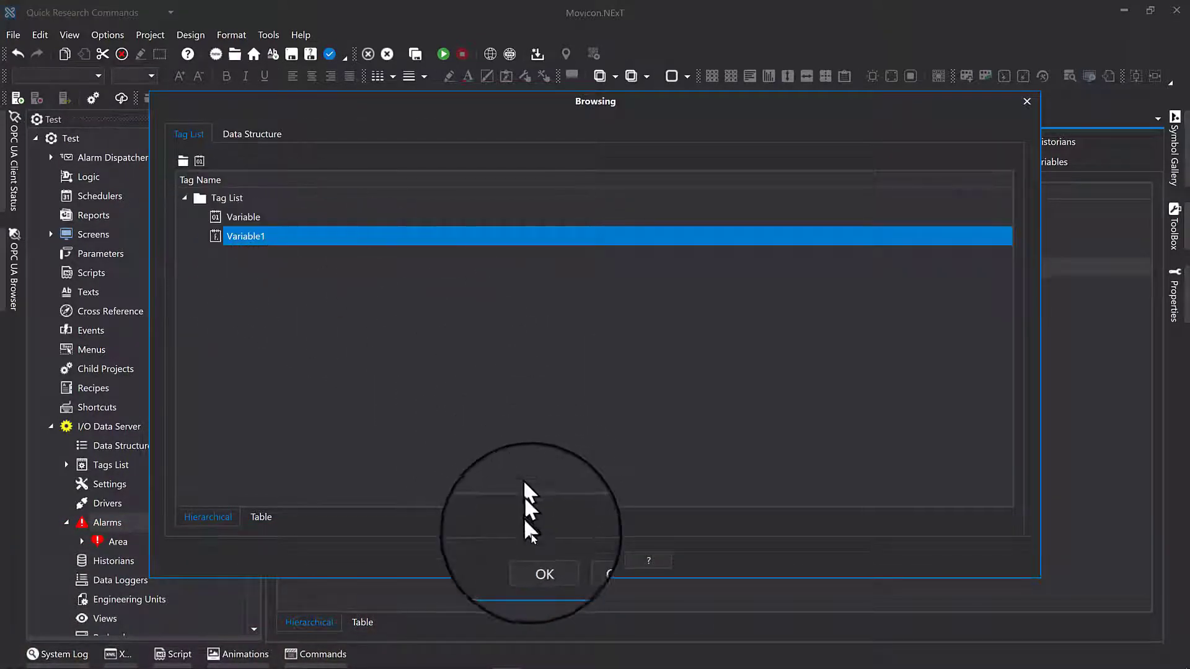
{"action": "left_click", "coordinate": [541, 564]}
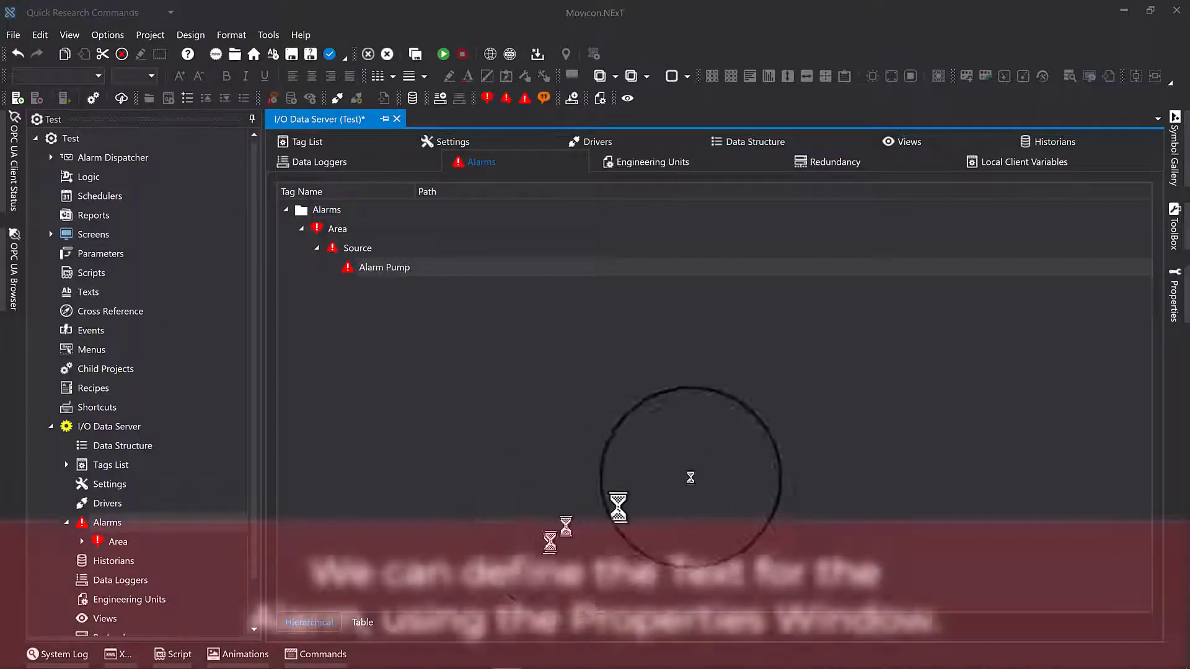
Change the Variable1:Alarm Pump threshold's Alarm Text to 'PUMP OVERLOAD !'
{"action": "left_click", "coordinate": [1175, 313]}
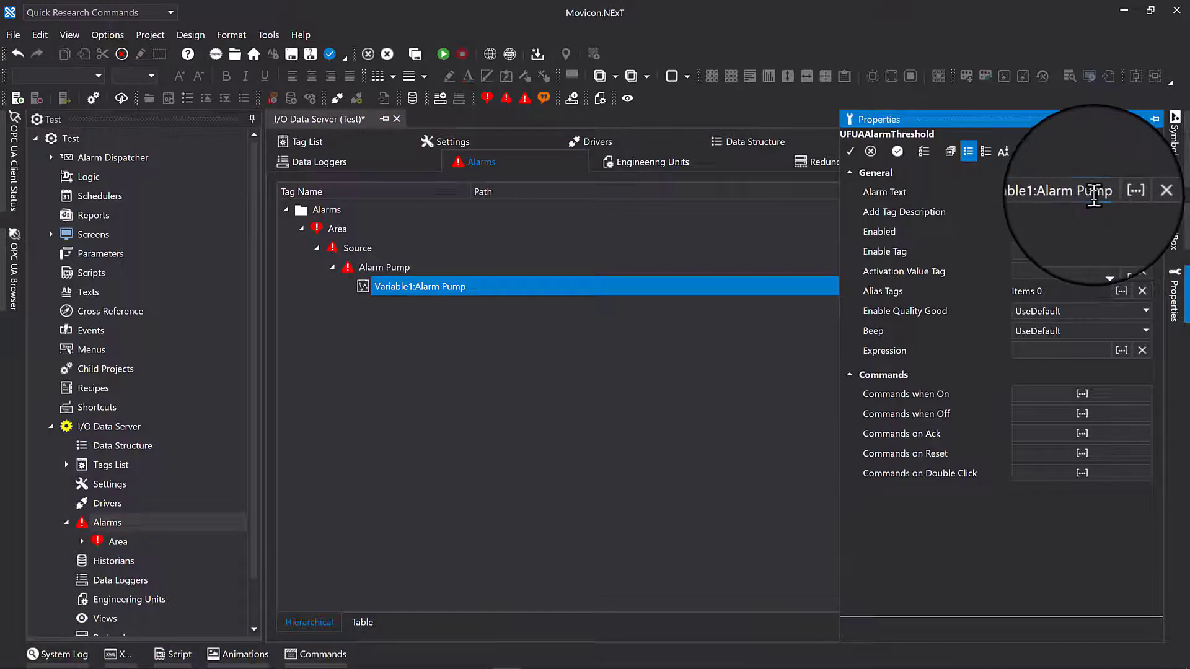
{"action": "left_click", "coordinate": [1094, 192]}
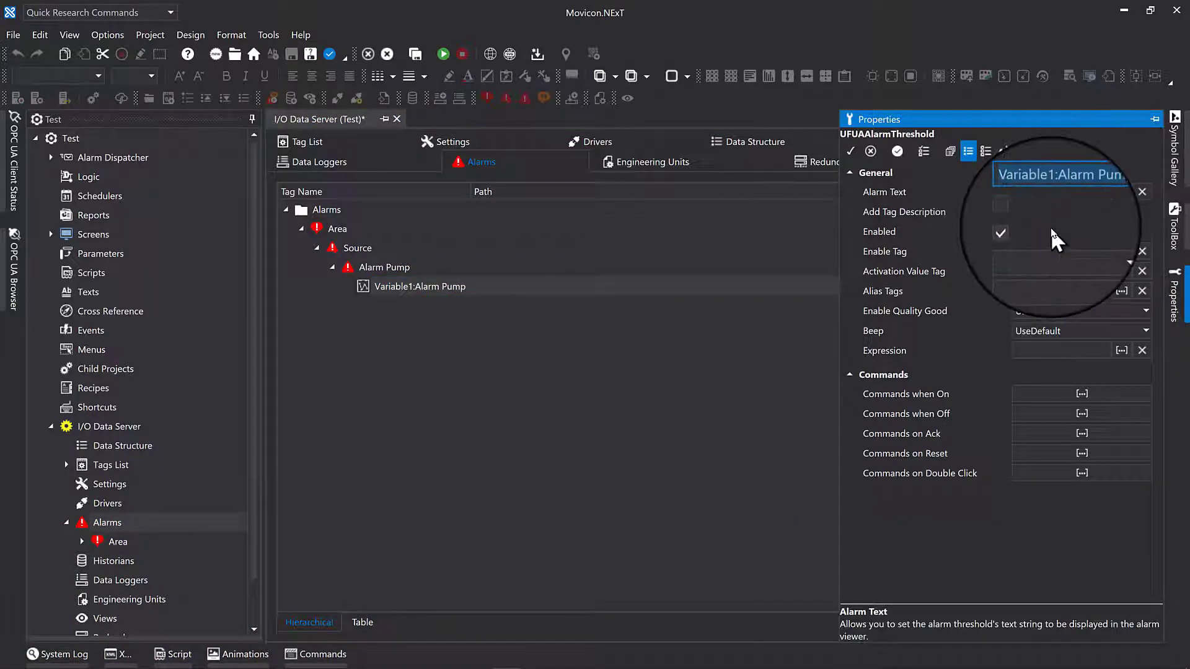
{"action": "type", "text": "p"}
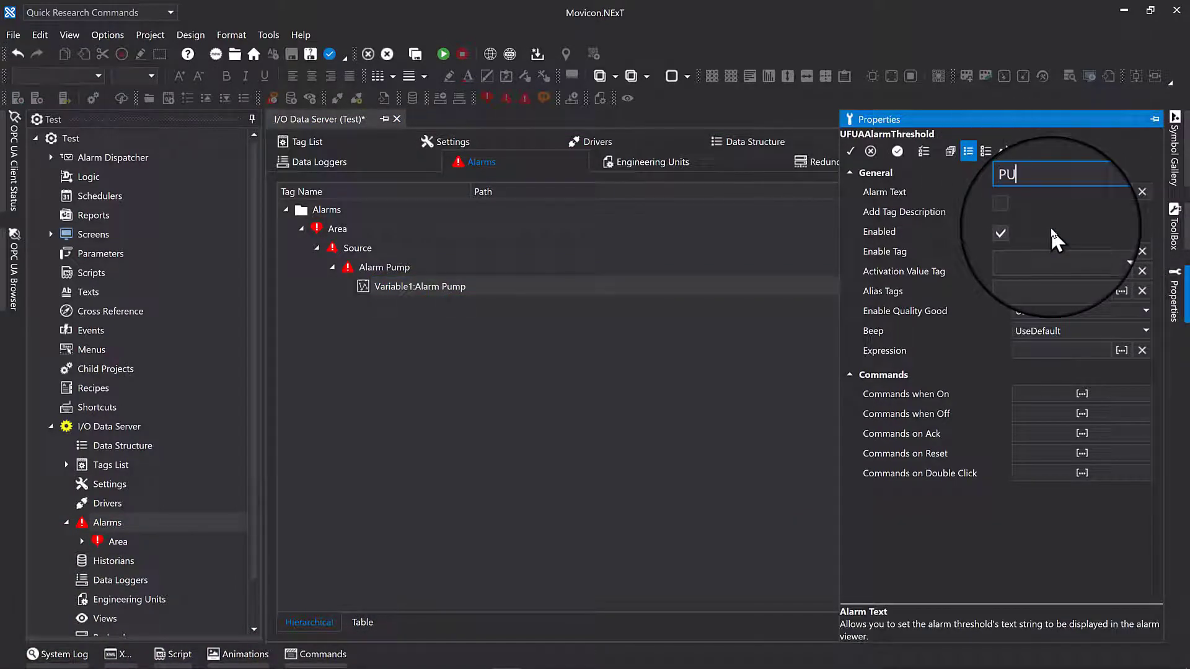
{"action": "type", "text": "UMP OVERLOAD !"}
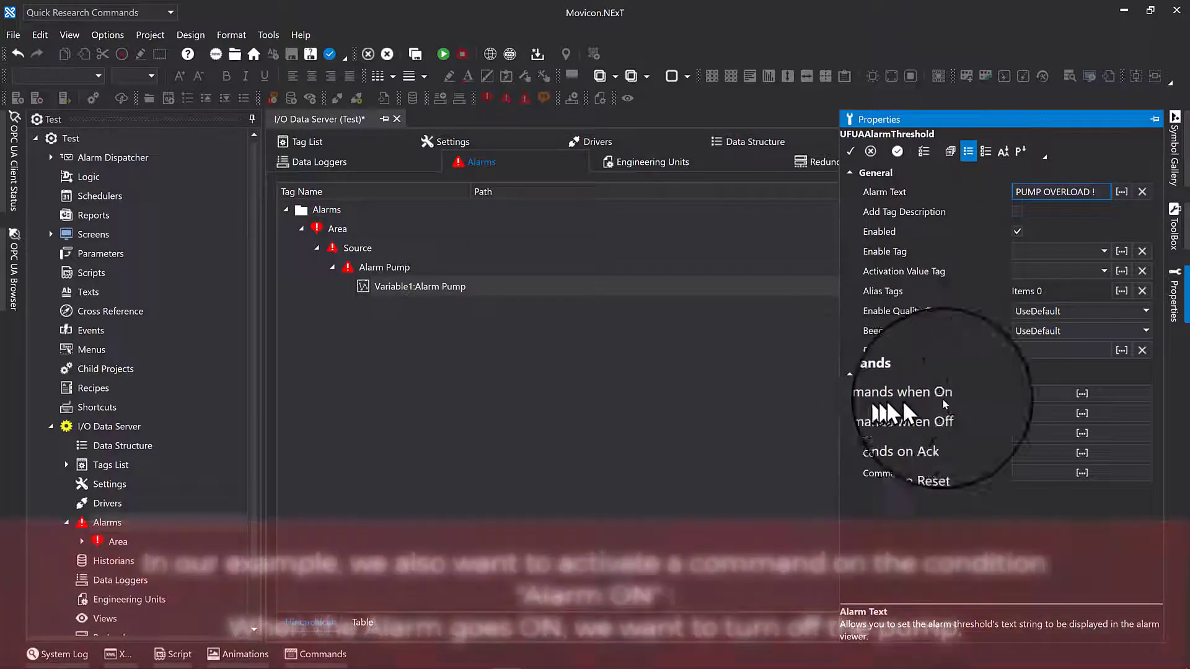
Add a Tag Values command under Commands when On that sets Variable to 0
{"action": "double_click", "coordinate": [1060, 396]}
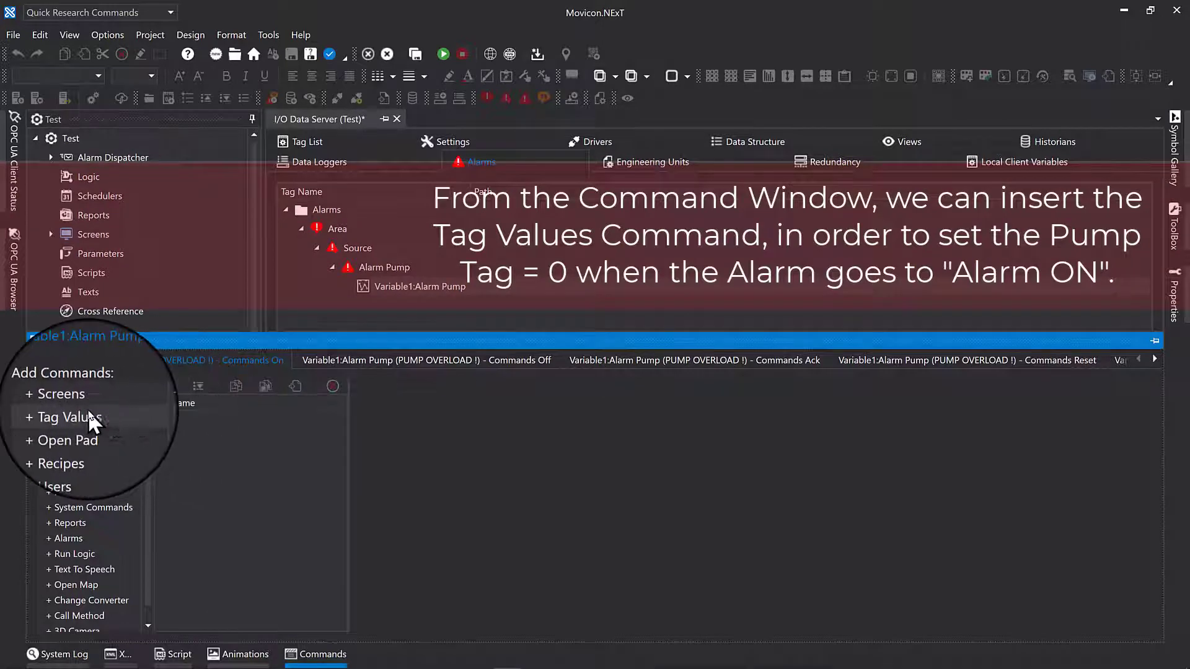
{"action": "left_click", "coordinate": [89, 415]}
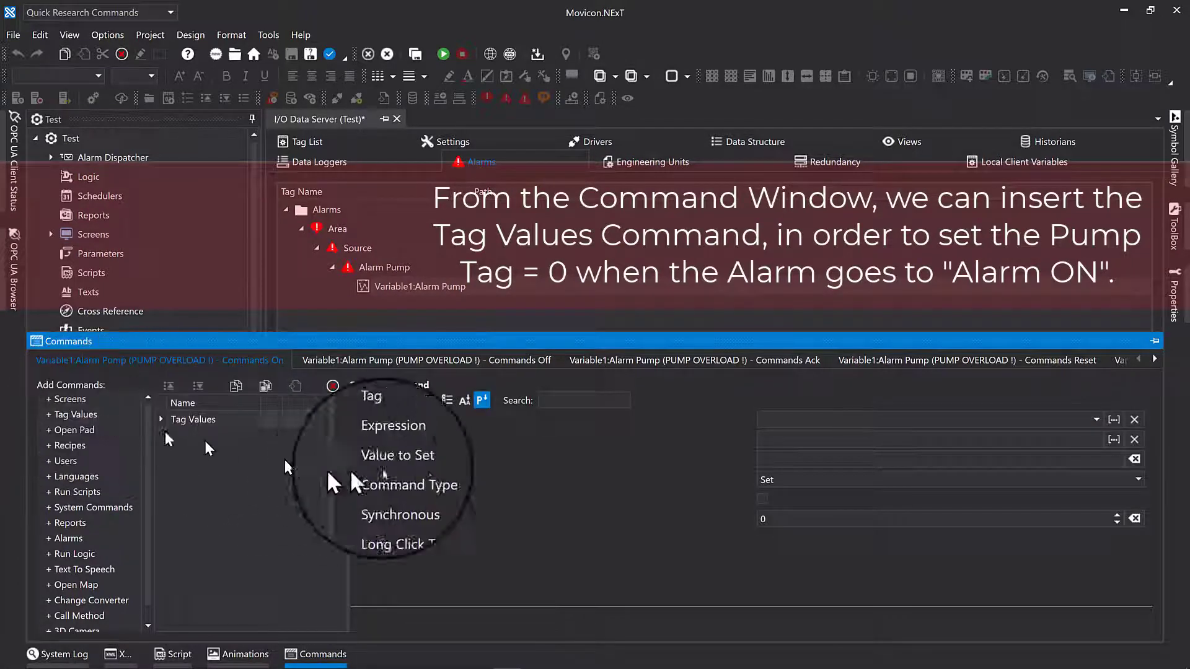
{"action": "left_click", "coordinate": [1103, 419]}
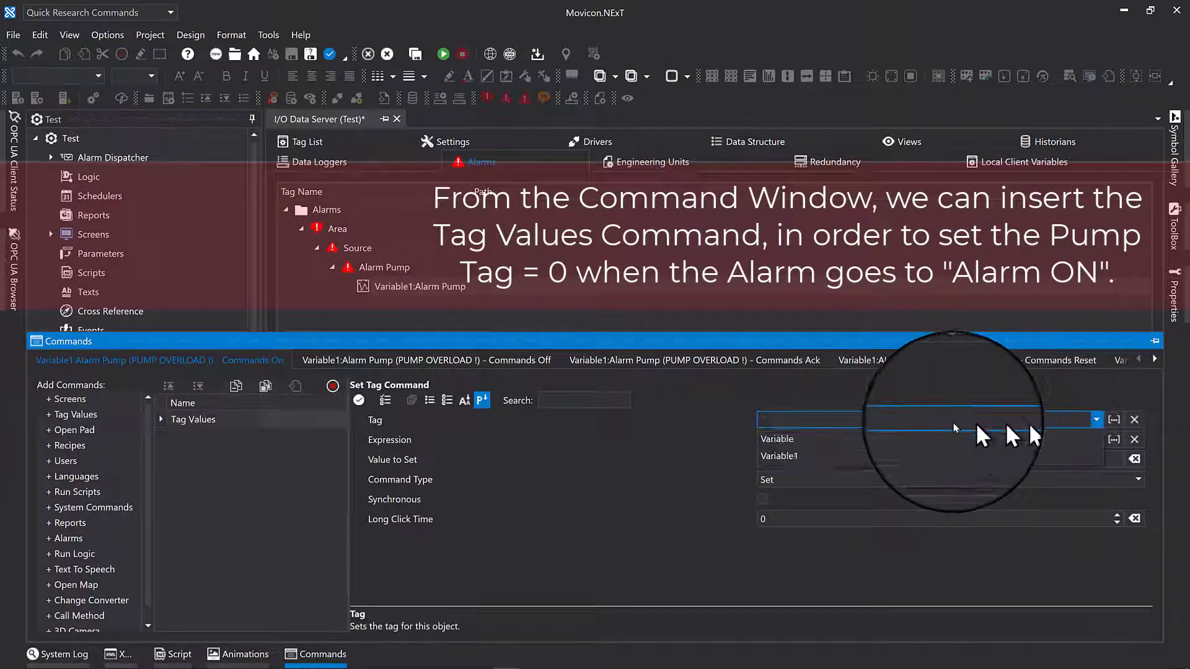
{"action": "left_click", "coordinate": [804, 441]}
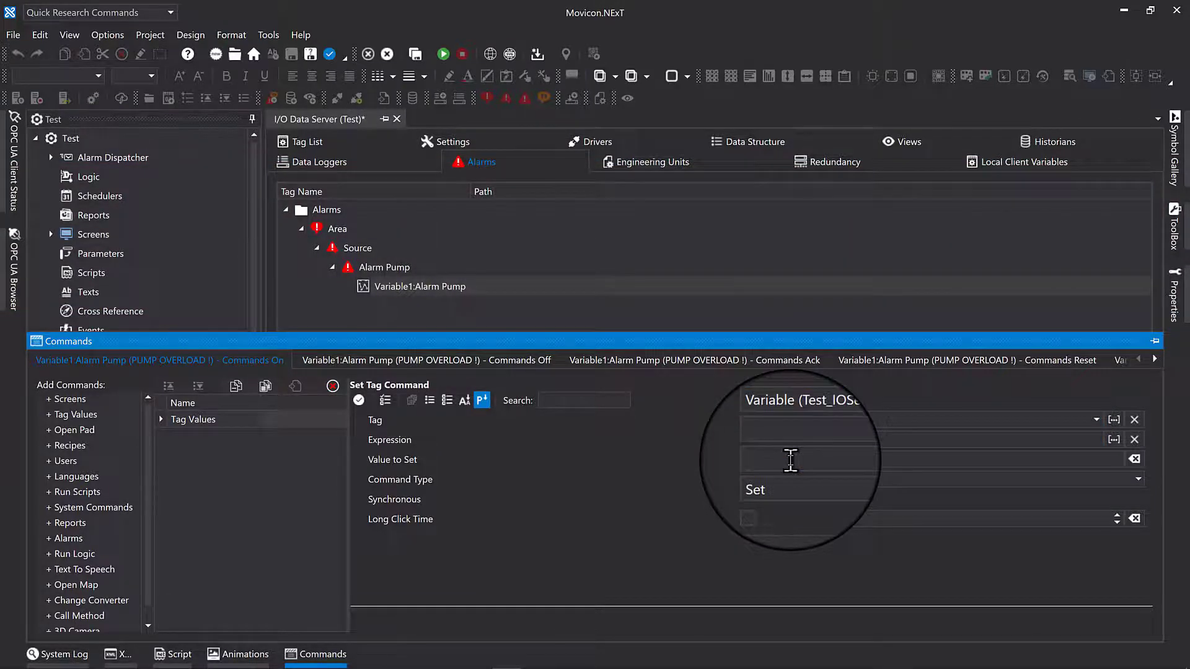
{"action": "type", "text": "0"}
{"action": "left_click", "coordinate": [672, 520]}
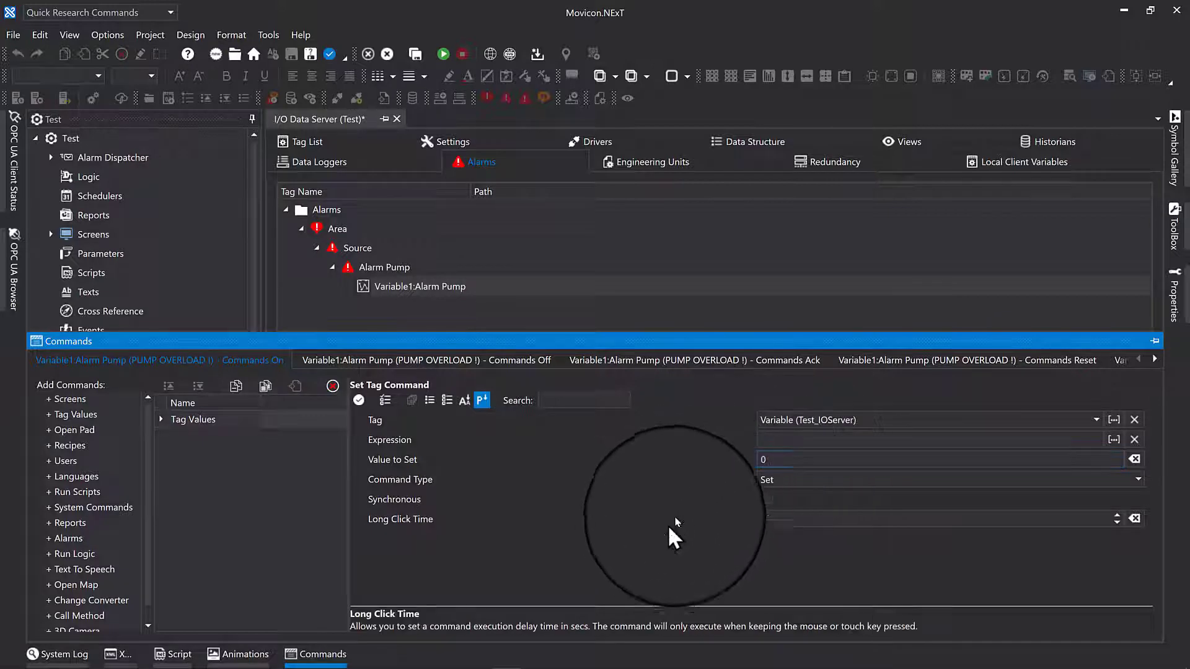
{"action": "left_click", "coordinate": [687, 324]}
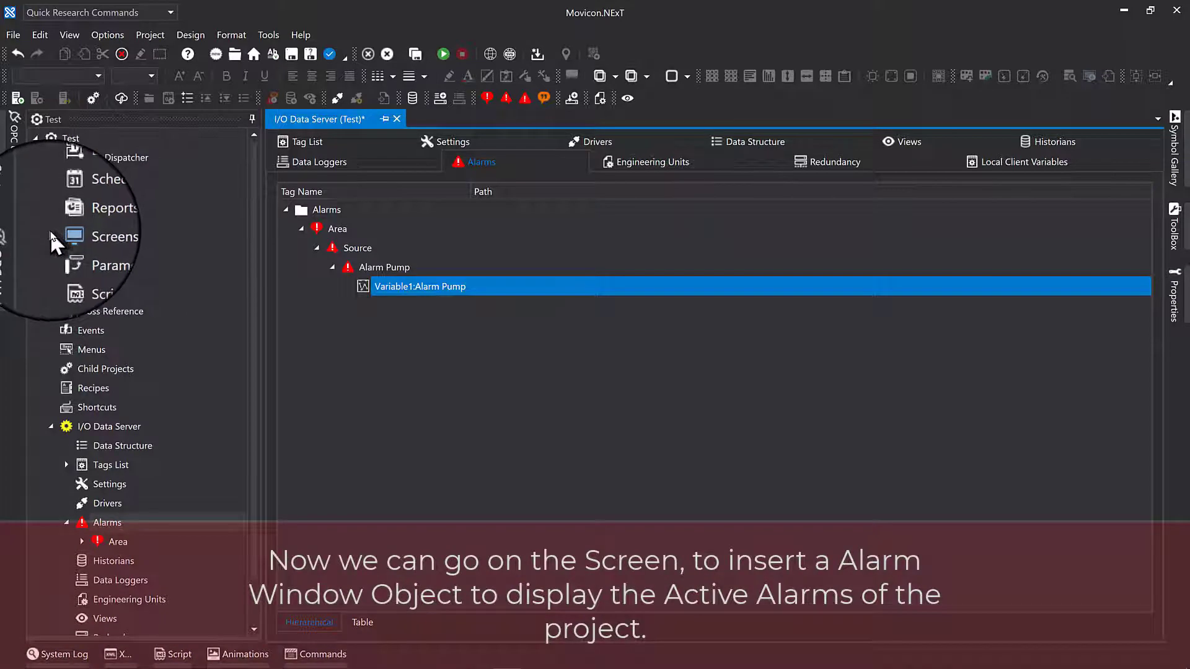
Open the Test screen from Screens and zoom the canvas out to 60
{"action": "left_click", "coordinate": [49, 231]}
{"action": "left_click", "coordinate": [84, 252]}
{"action": "double_click", "coordinate": [84, 252]}
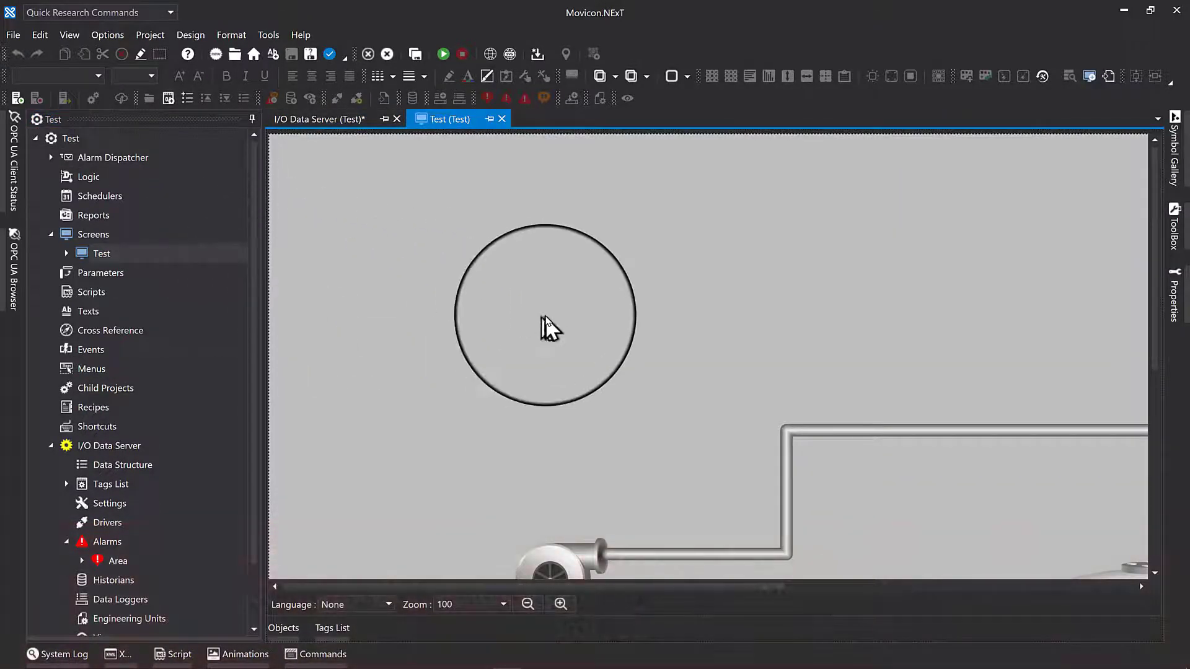
{"action": "scroll", "coordinate": [580, 344], "scroll_direction": "down", "scroll_amount": 3}
{"action": "scroll", "coordinate": [585, 343], "scroll_direction": "down", "scroll_amount": 1}
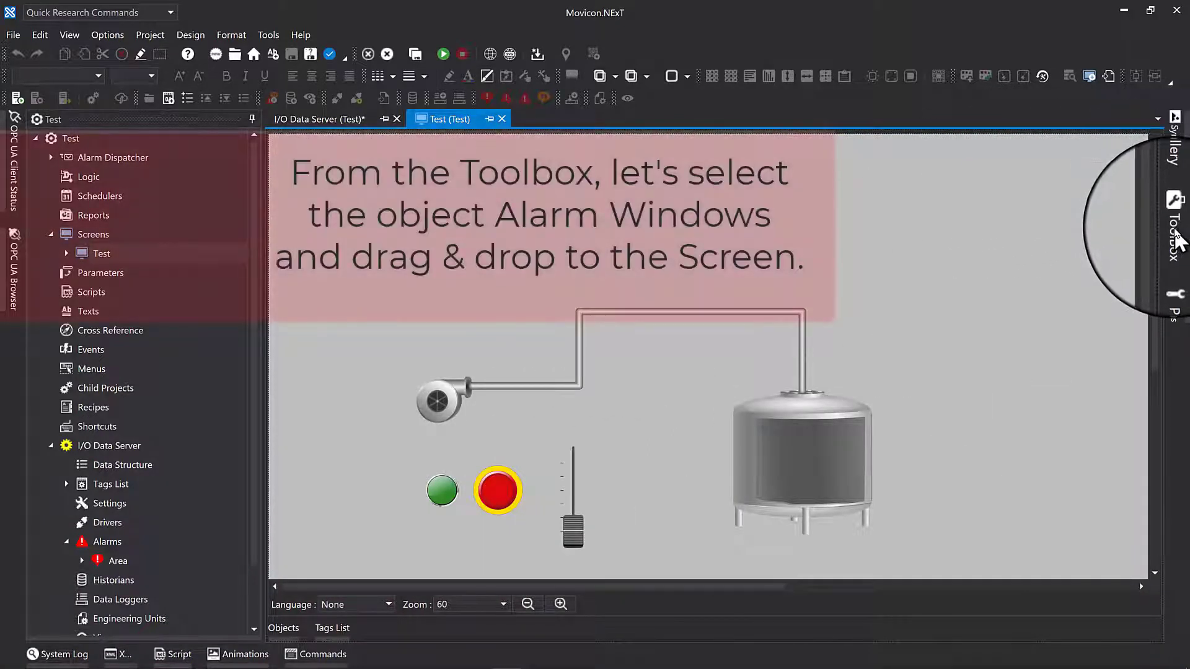
Drag an Alarm Window from the ToolBox to the screen top and widen it to nearly full width
{"action": "left_click", "coordinate": [1173, 242]}
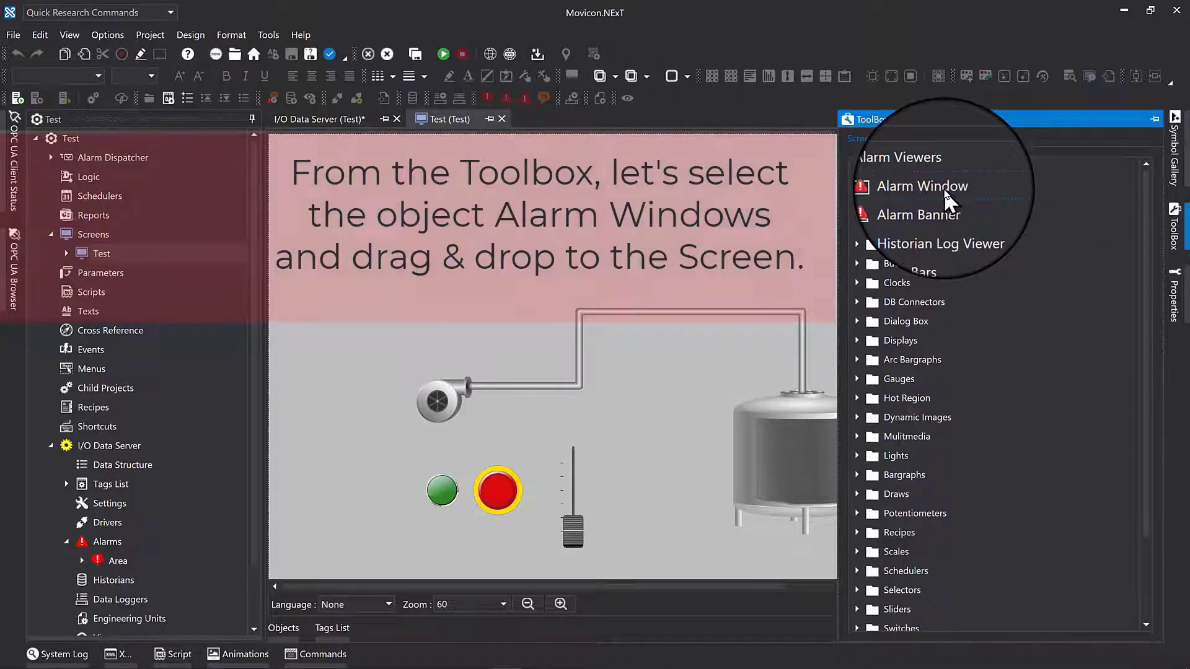
{"action": "left_click_drag", "start_coordinate": [942, 189], "coordinate": [348, 175]}
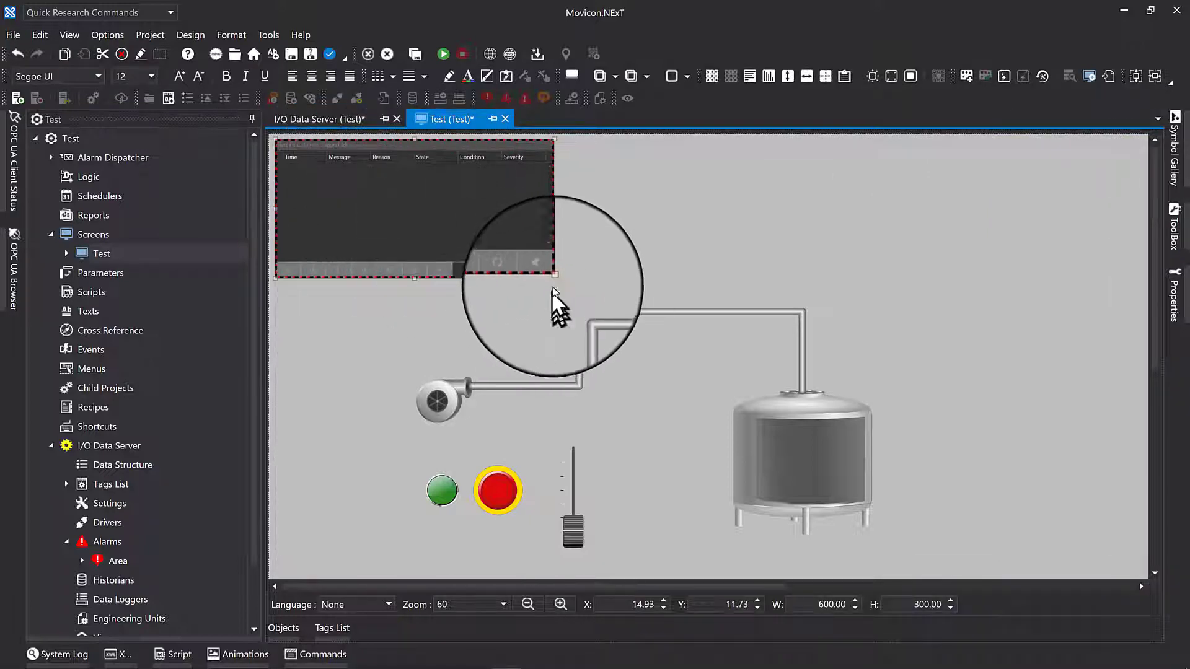
{"action": "left_click_drag", "start_coordinate": [551, 274], "coordinate": [1136, 282]}
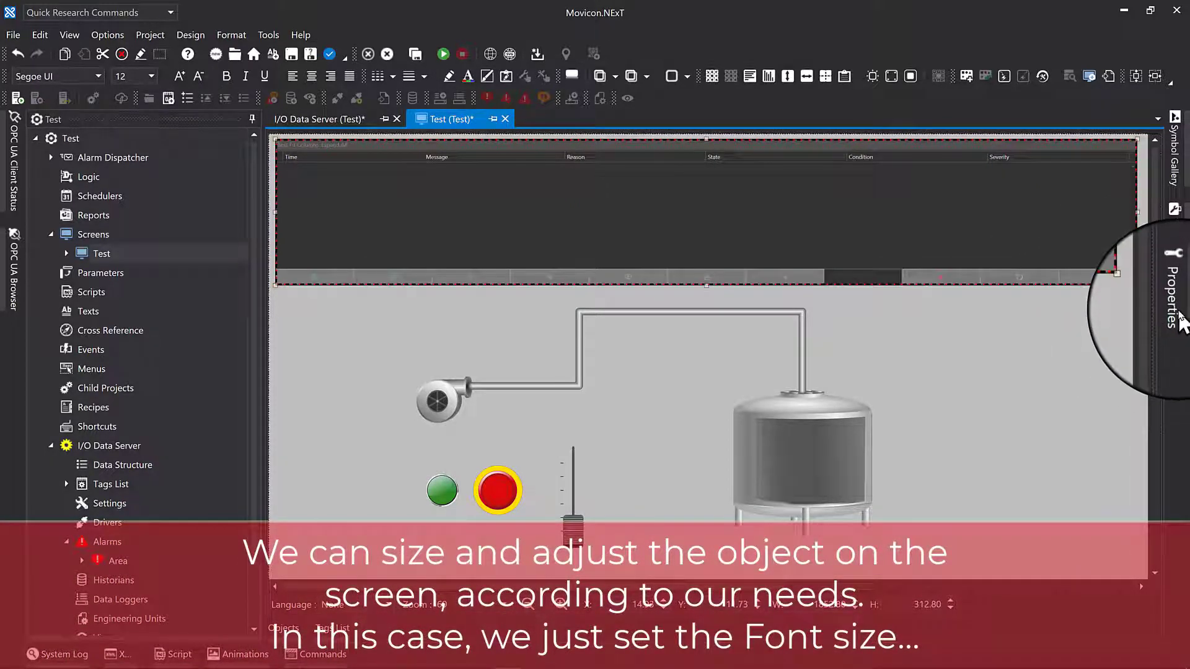
Set the Alarm Window's Font Size to 20 in its Properties
{"action": "left_click", "coordinate": [1179, 319]}
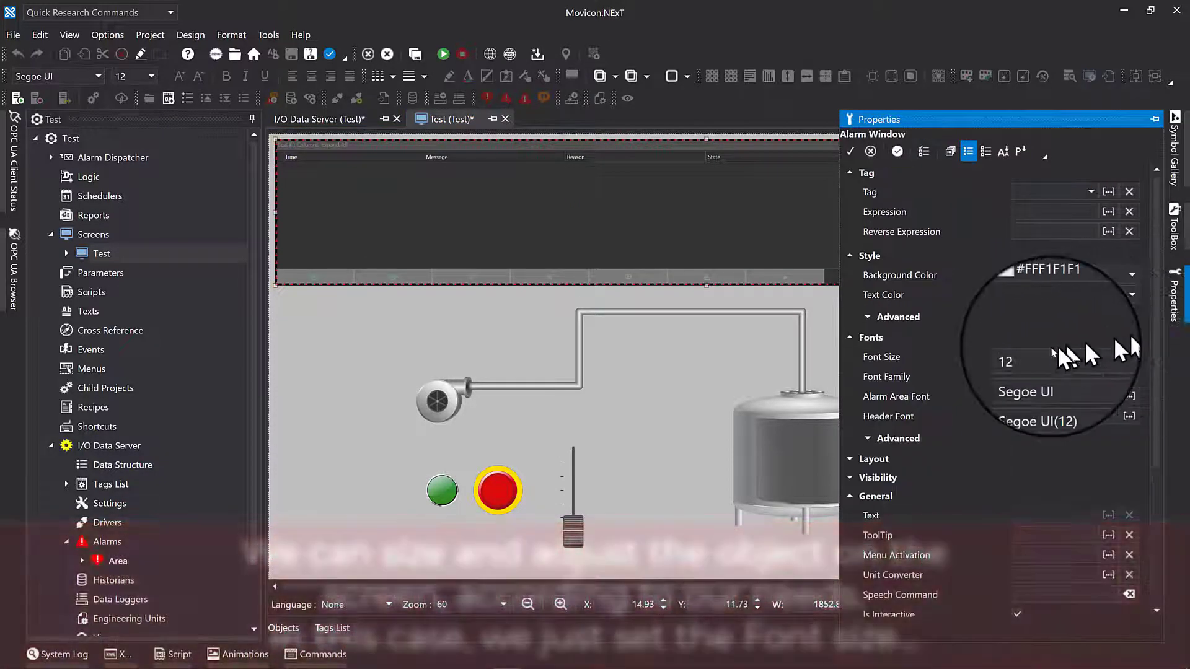
{"action": "left_click", "coordinate": [1041, 359]}
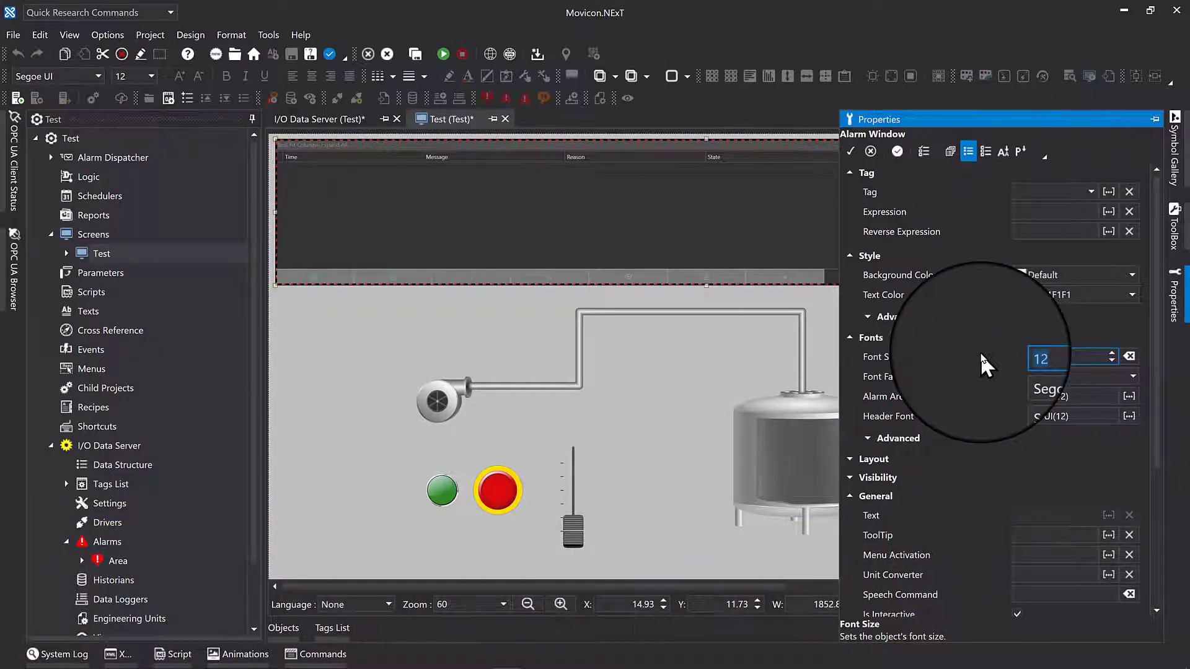
{"action": "type", "text": "20"}
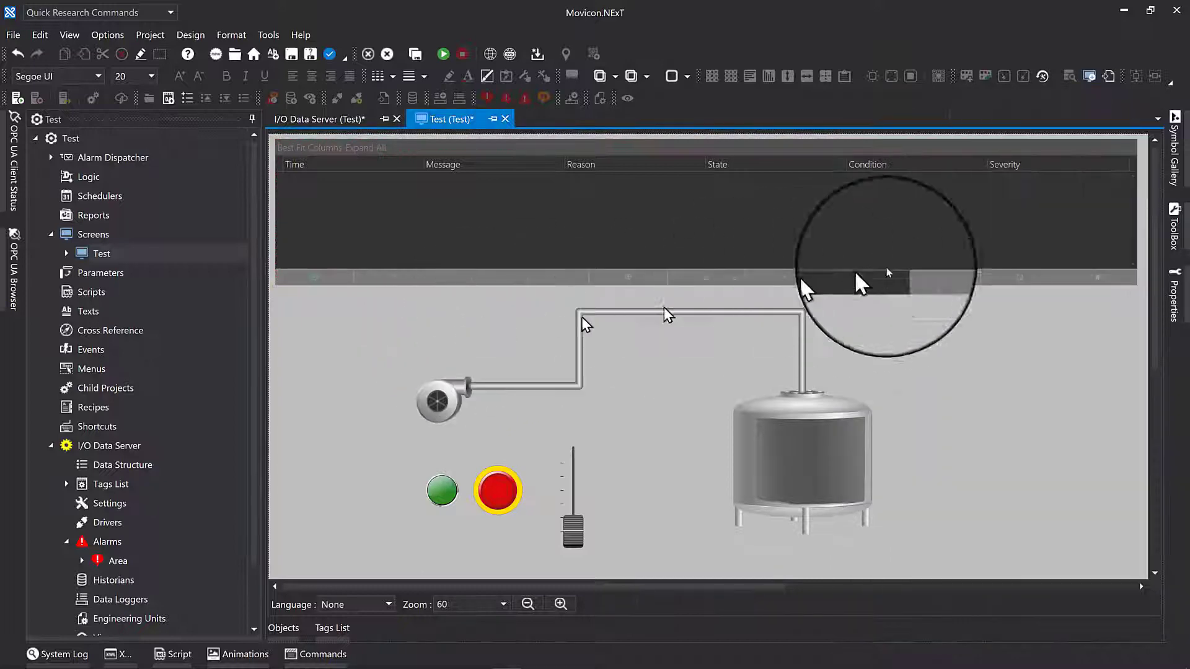
{"action": "left_click", "coordinate": [1175, 245]}
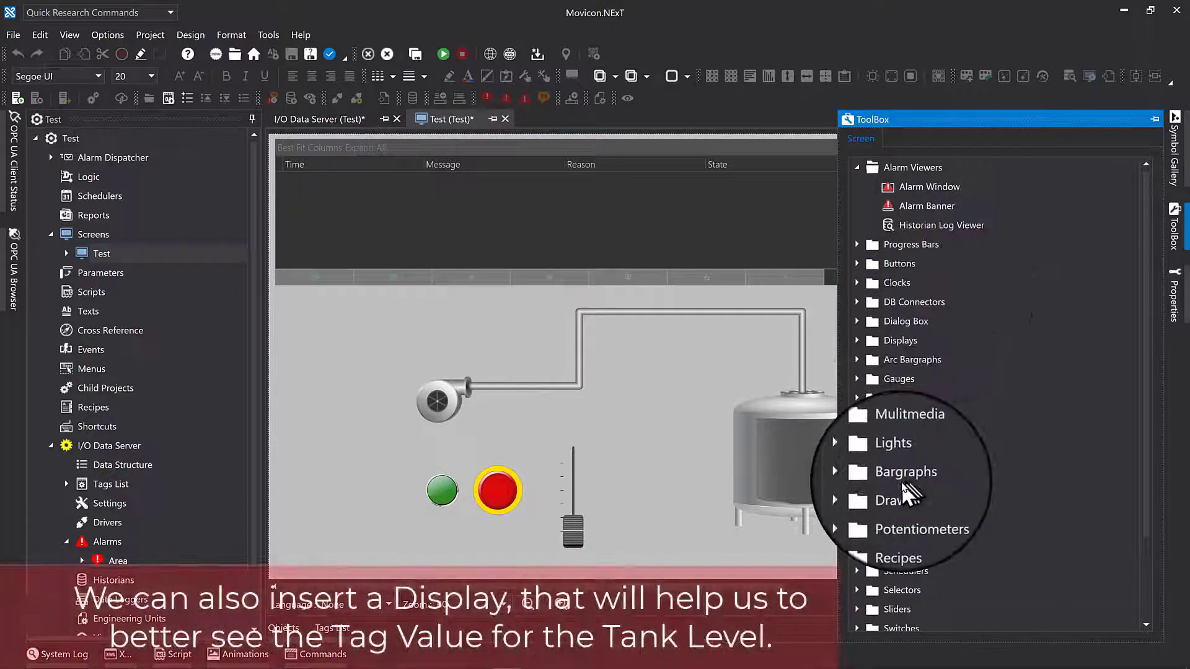
Drag a Display from the ToolBox's Displays group onto the screen above the tank
{"action": "left_click", "coordinate": [857, 341]}
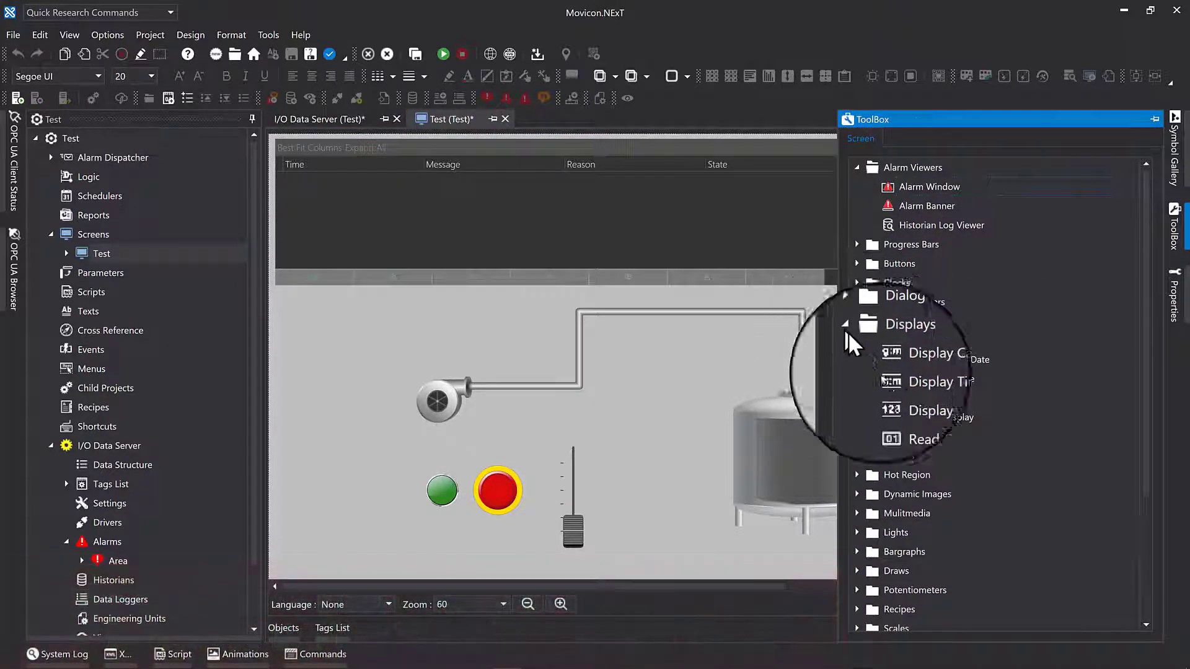
{"action": "left_click_drag", "start_coordinate": [900, 400], "coordinate": [704, 356]}
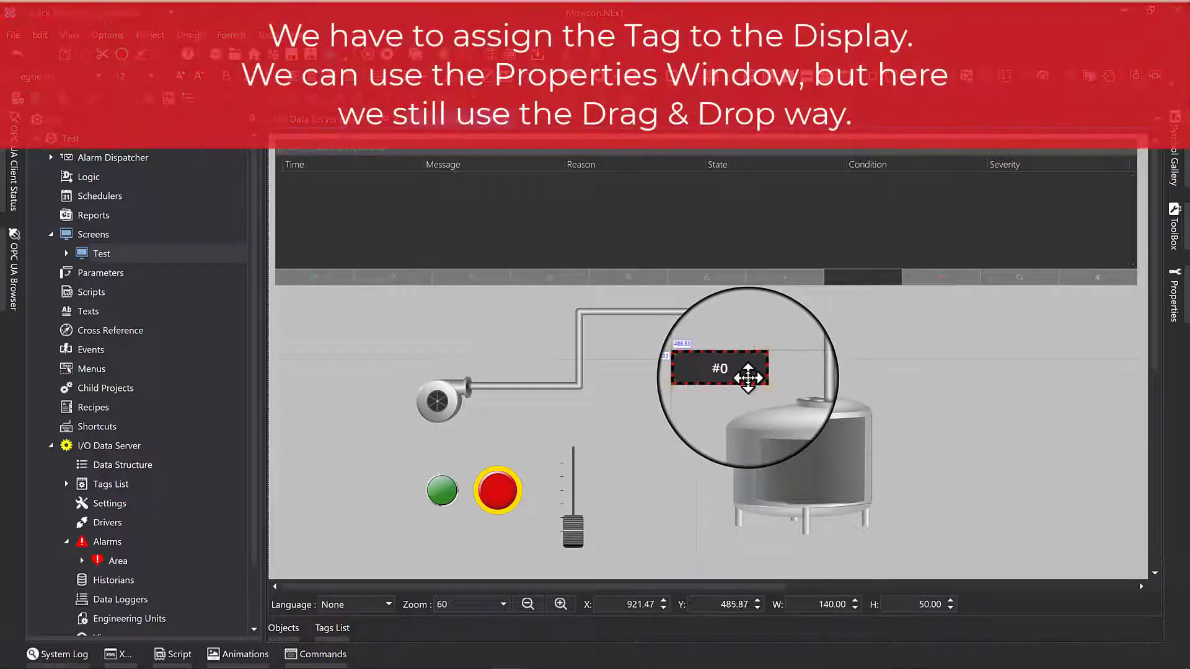
Bind Variable1 to the display above the tank, then save all and launch Runtime
{"action": "left_click", "coordinate": [65, 487]}
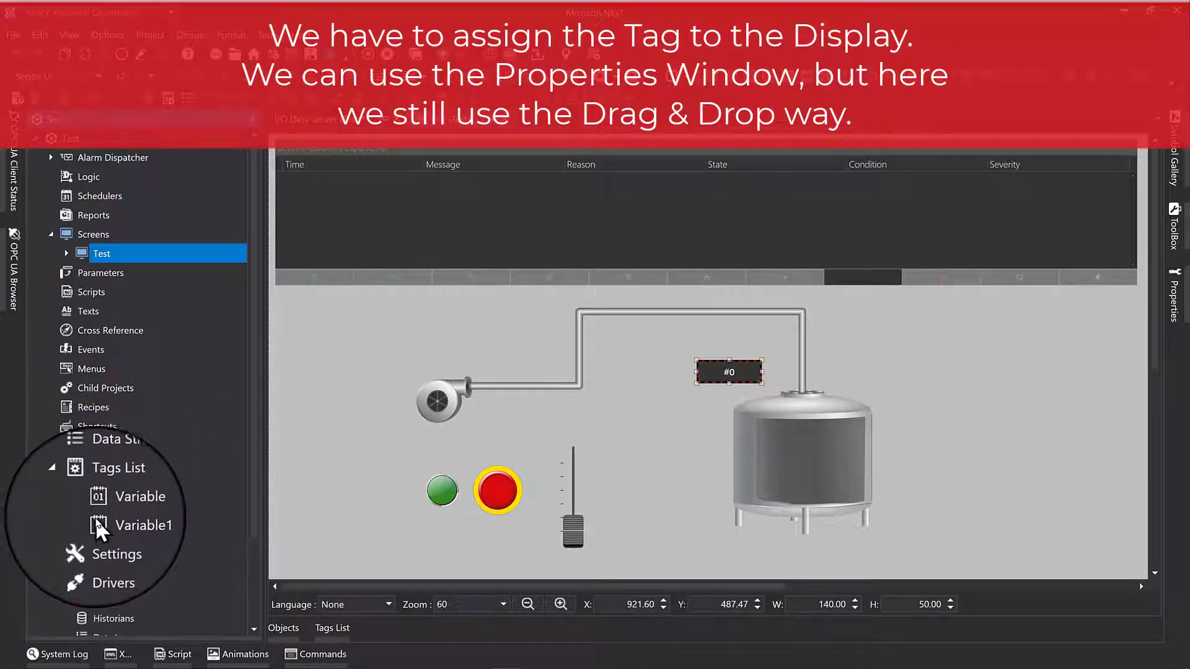
{"action": "left_click_drag", "start_coordinate": [98, 526], "coordinate": [714, 372]}
{"action": "left_click", "coordinate": [521, 349]}
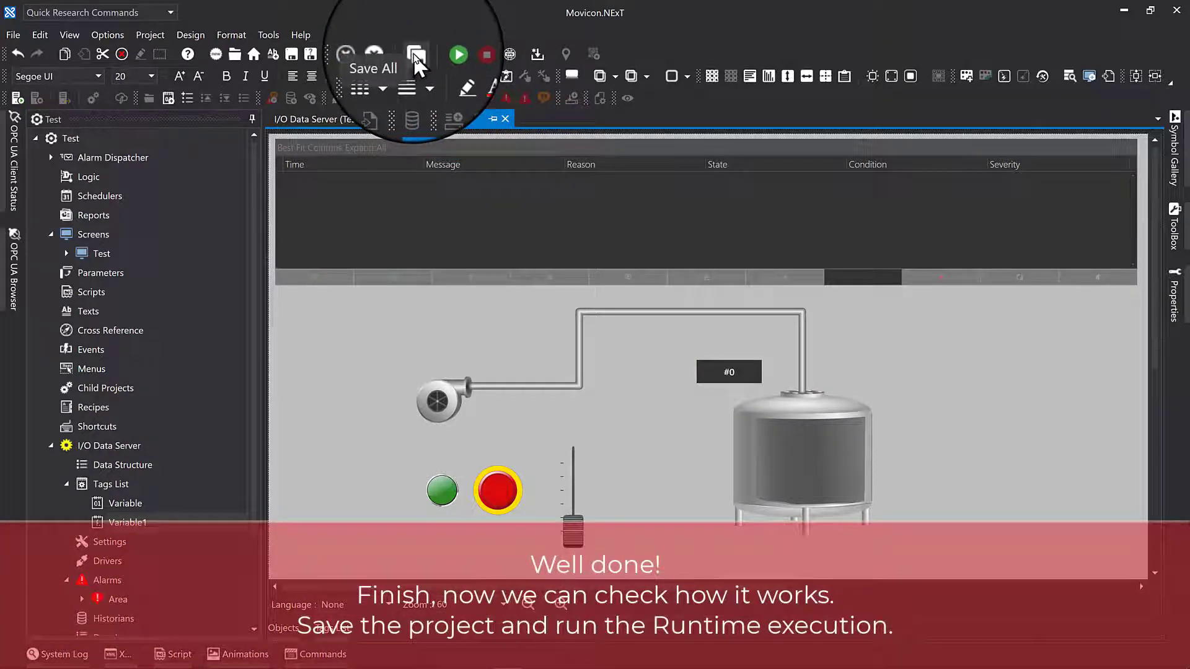
{"action": "left_click", "coordinate": [416, 55]}
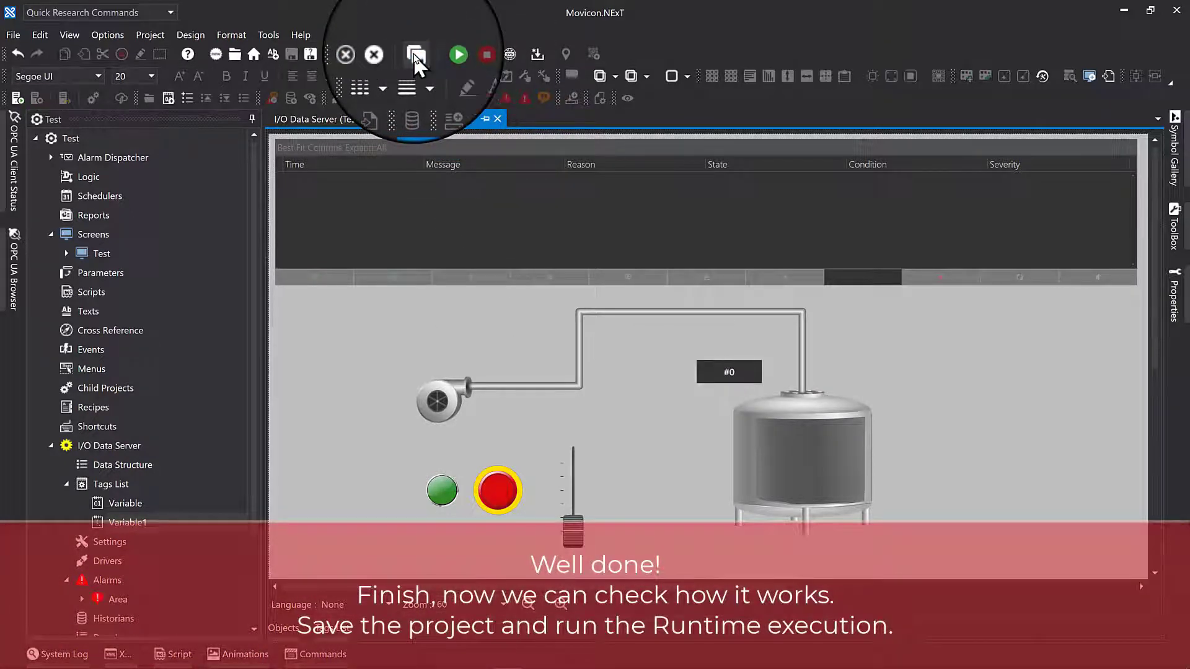
{"action": "left_click", "coordinate": [444, 56]}
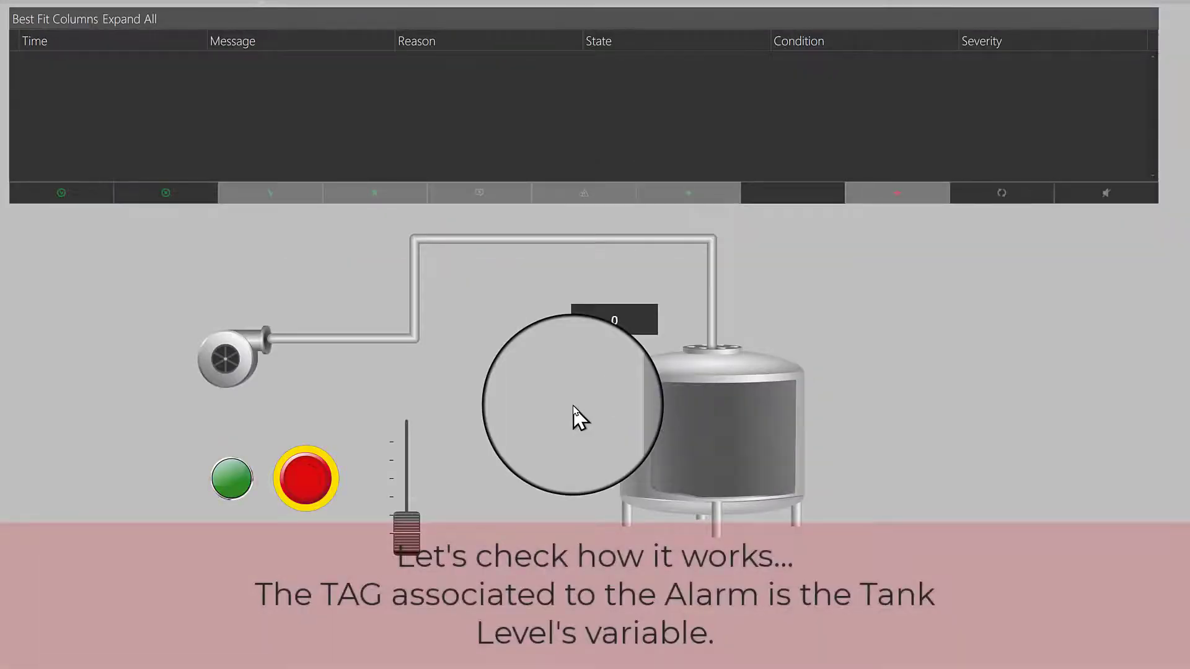
Start, stop and restart the pump, then raise the tank level to 86 to trigger 'PUMP OVERLOAD !'
{"action": "left_click", "coordinate": [242, 474]}
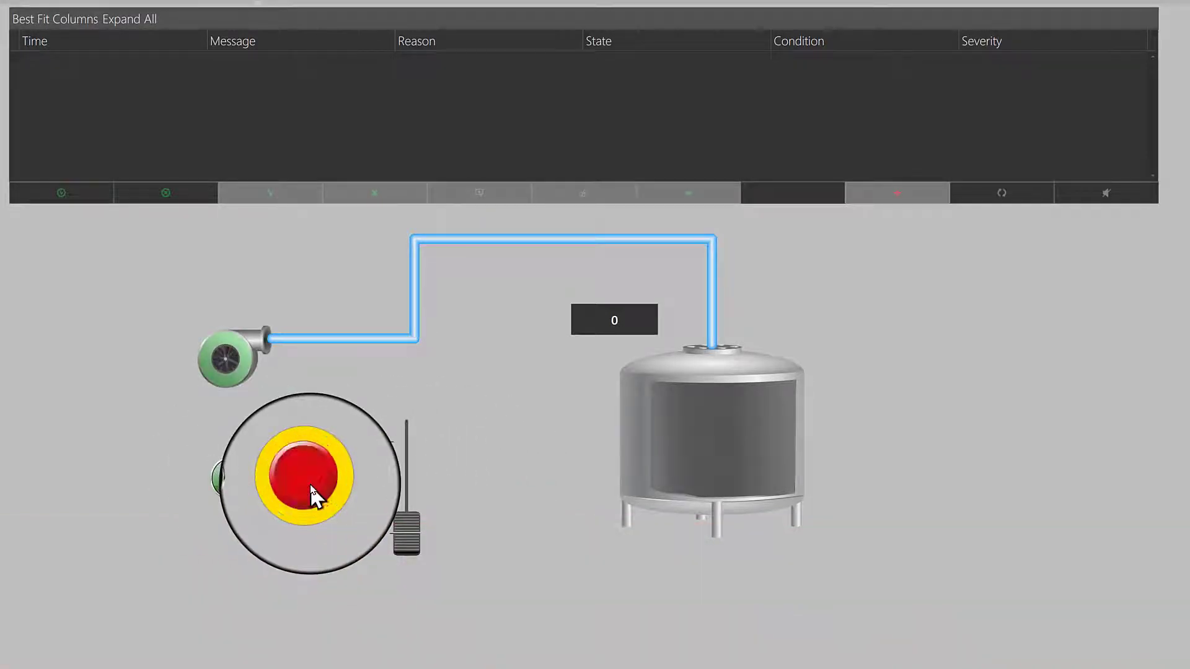
{"action": "left_click", "coordinate": [310, 485]}
{"action": "left_click", "coordinate": [239, 478]}
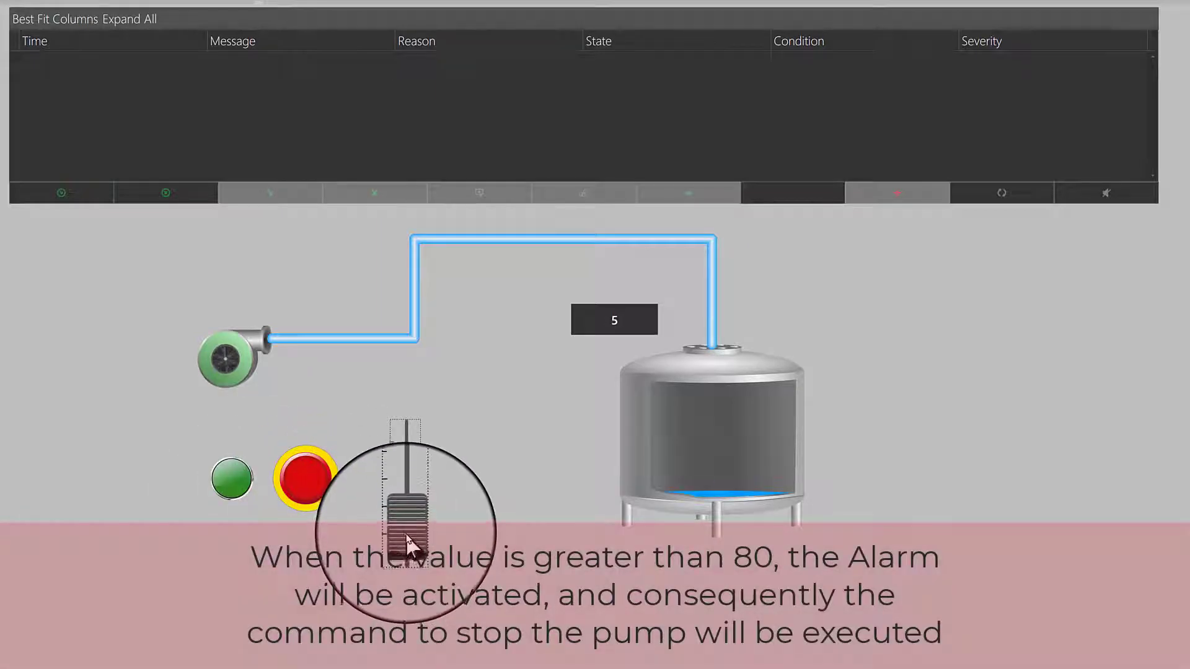
{"action": "left_click_drag", "start_coordinate": [406, 503], "coordinate": [408, 462]}
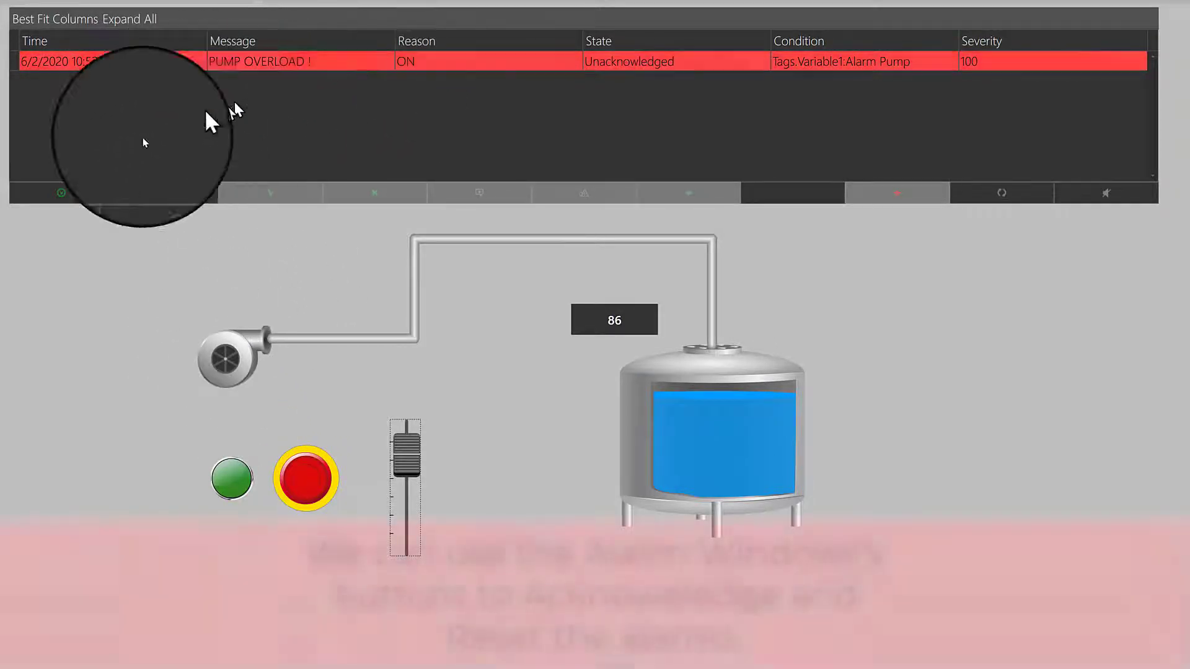
Acknowledge the 'PUMP OVERLOAD !' alarm, drop the level to 65, and reset it to empty the list
{"action": "left_click", "coordinate": [94, 188]}
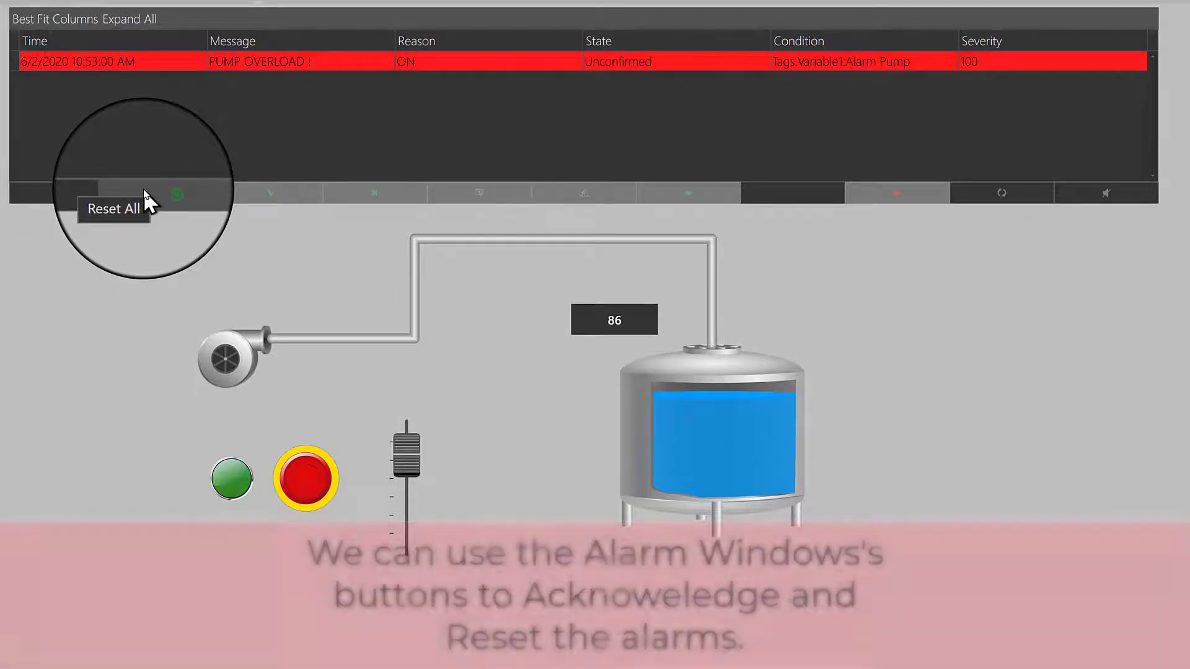
{"action": "left_click_drag", "start_coordinate": [401, 451], "coordinate": [403, 470]}
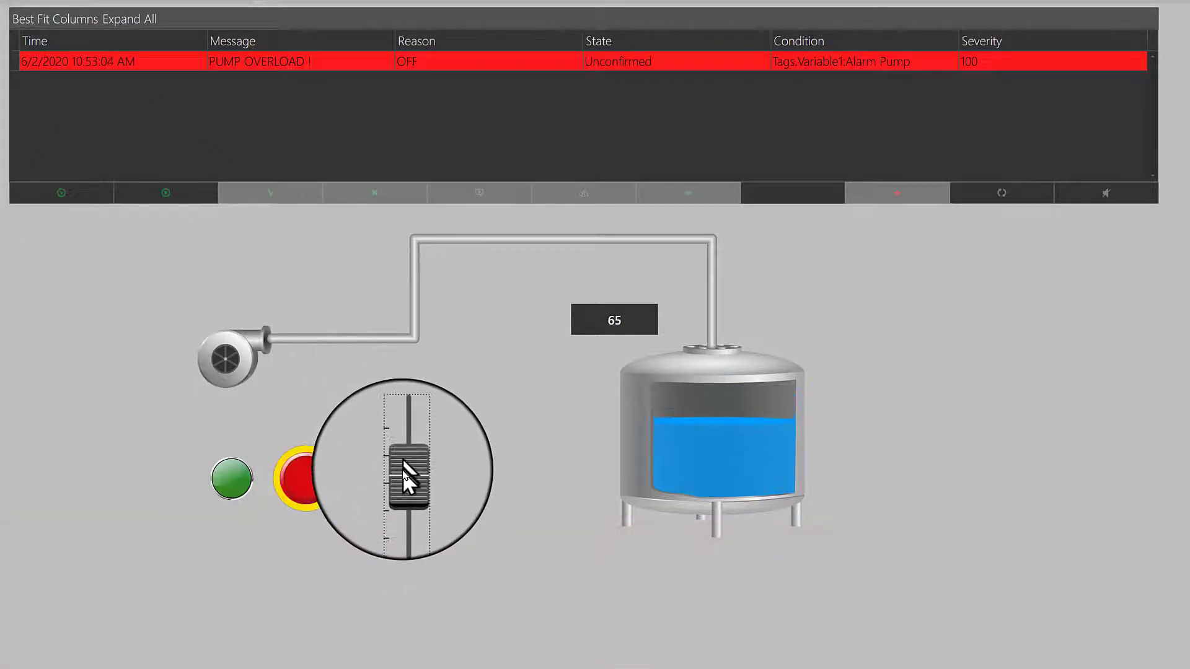
{"action": "left_click", "coordinate": [186, 196]}
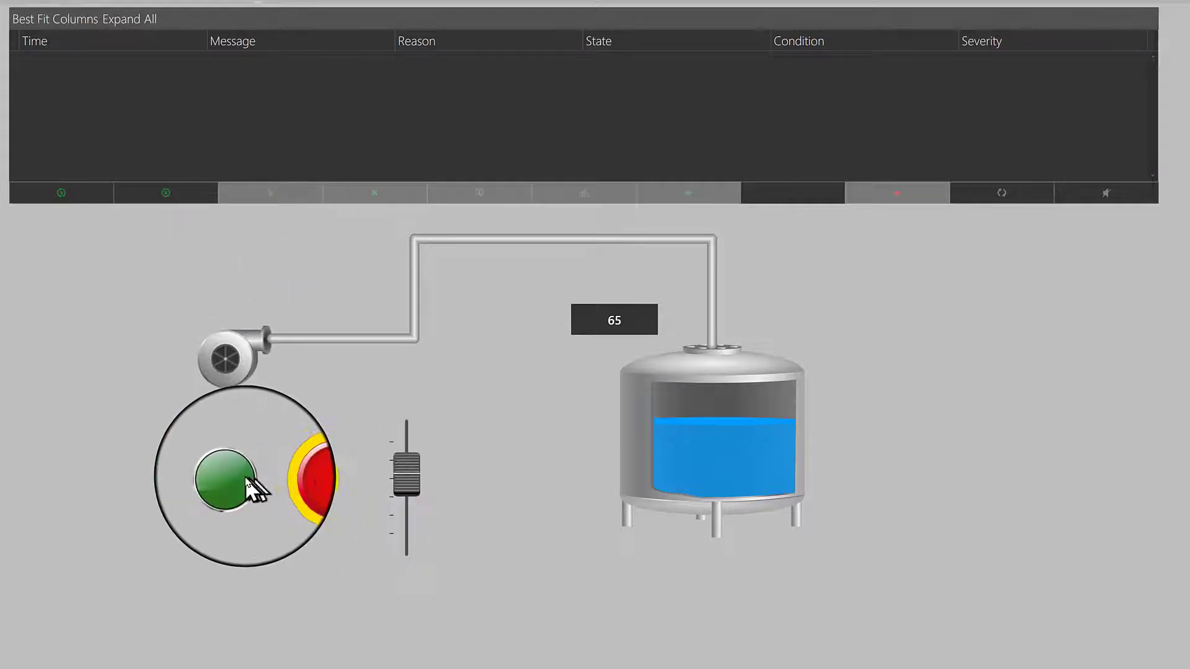
Raise the level to 85 to refire the alarm, acknowledge it, lower to 62, and reset
{"action": "left_click_drag", "start_coordinate": [411, 481], "coordinate": [412, 462]}
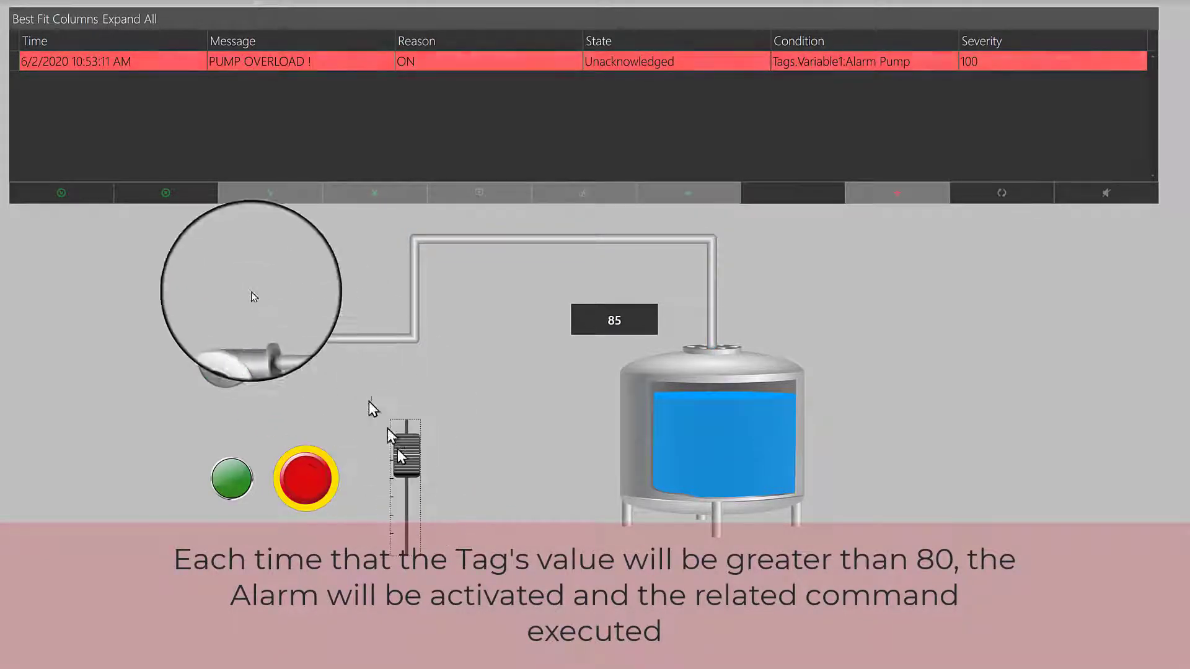
{"action": "left_click", "coordinate": [158, 193]}
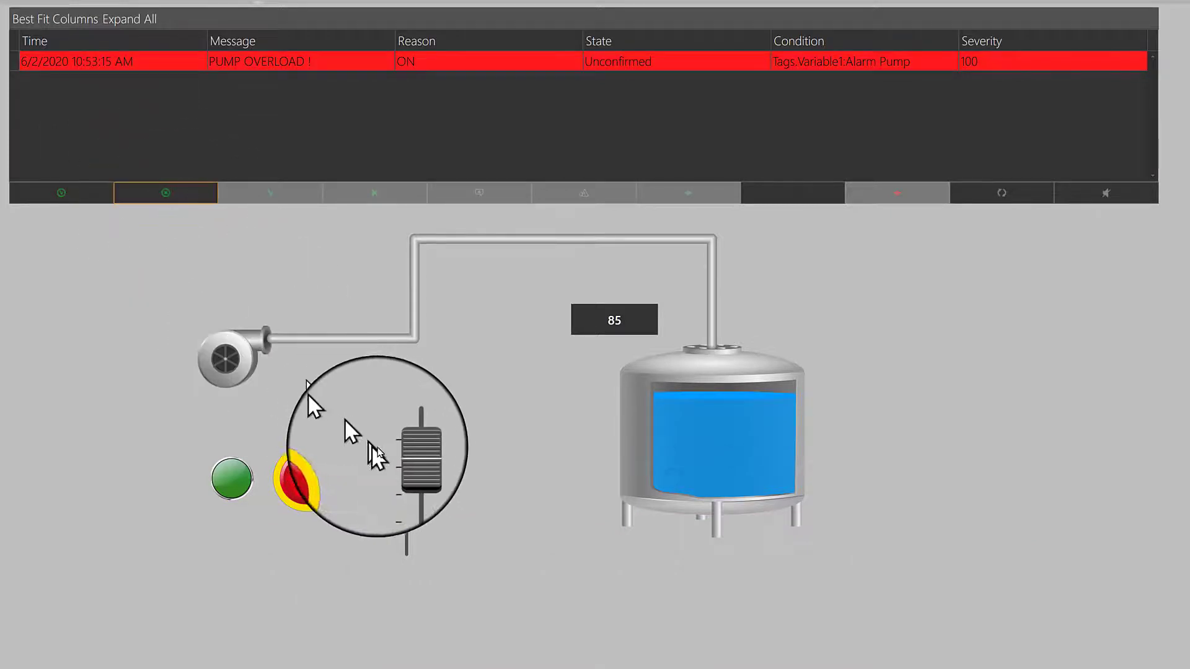
{"action": "left_click_drag", "start_coordinate": [408, 462], "coordinate": [404, 476]}
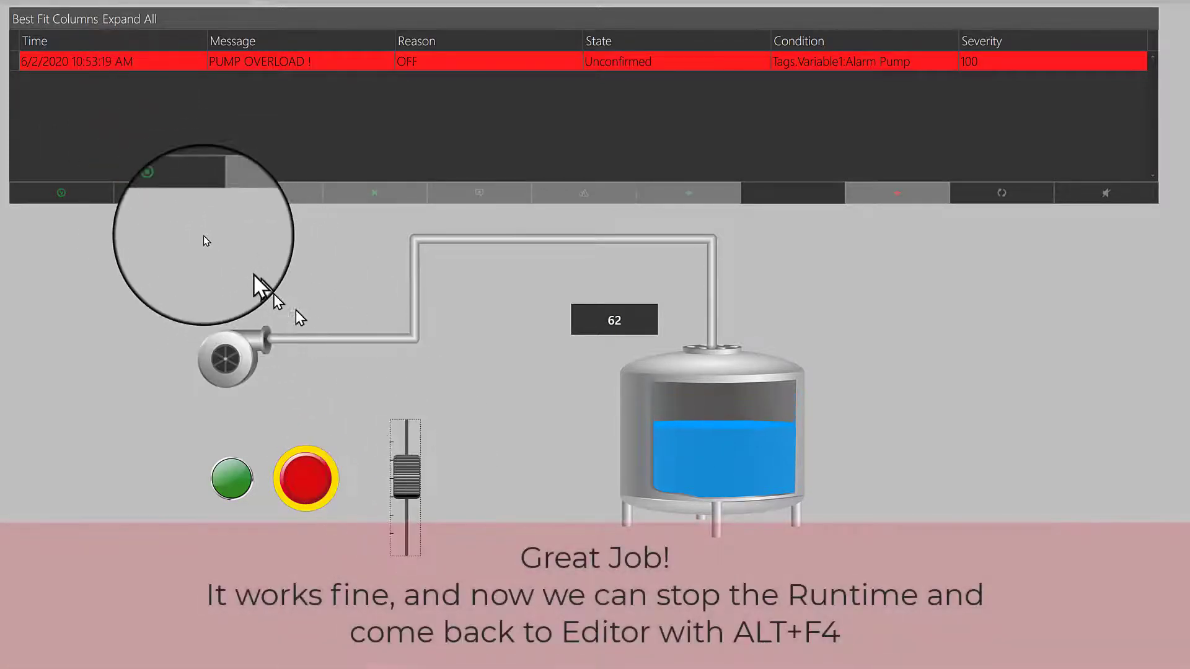
{"action": "left_click", "coordinate": [154, 193]}
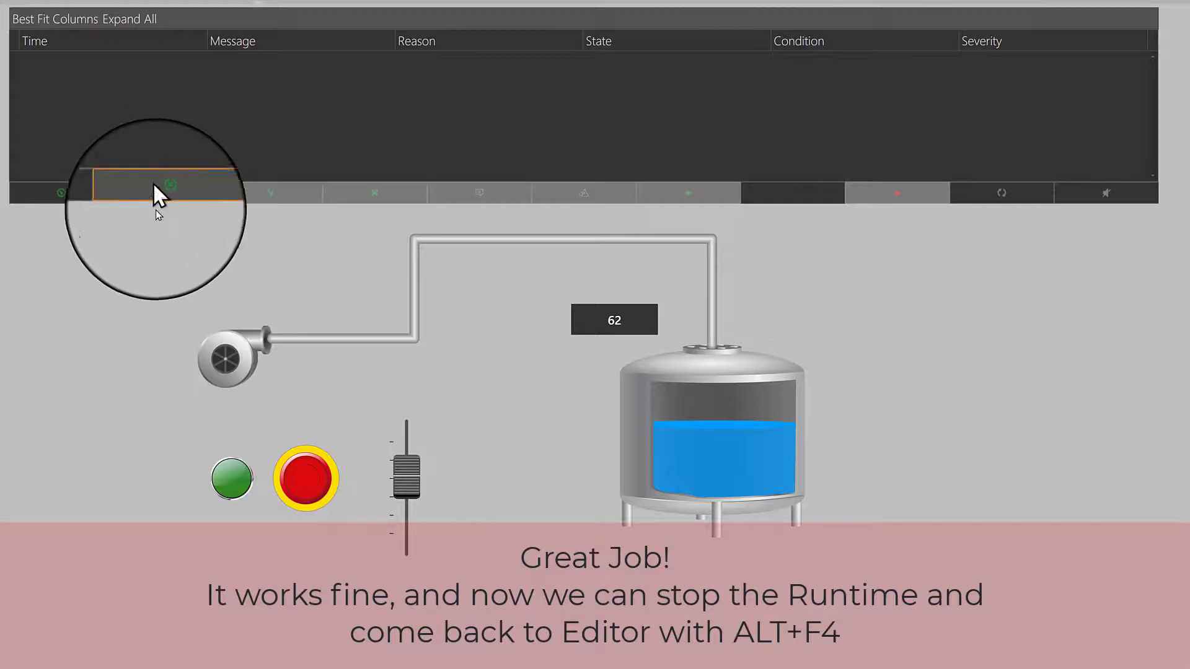